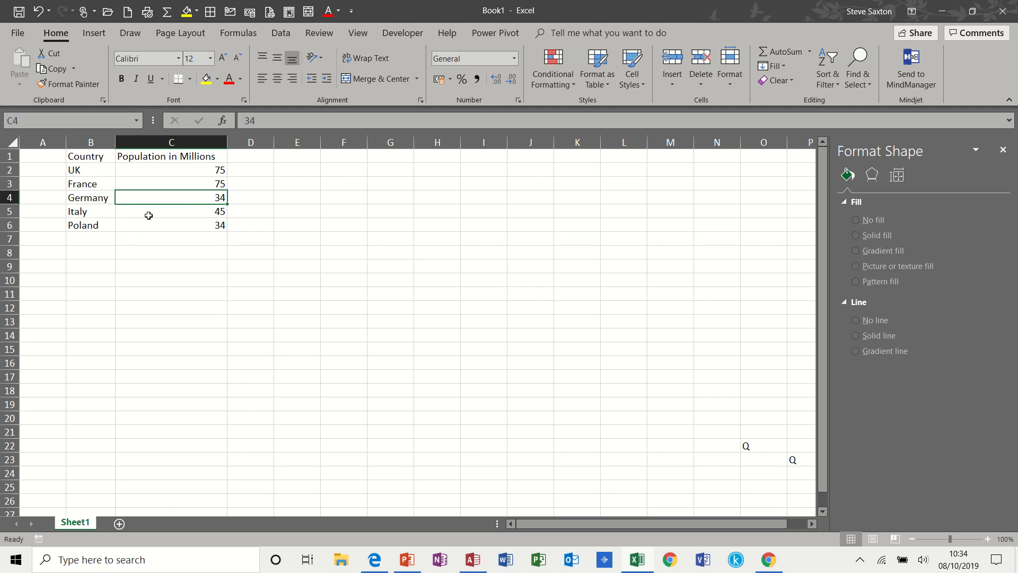
Format the country and population data in B1:C6 as a table with headers, using the dark blue style
left_click(101, 171)
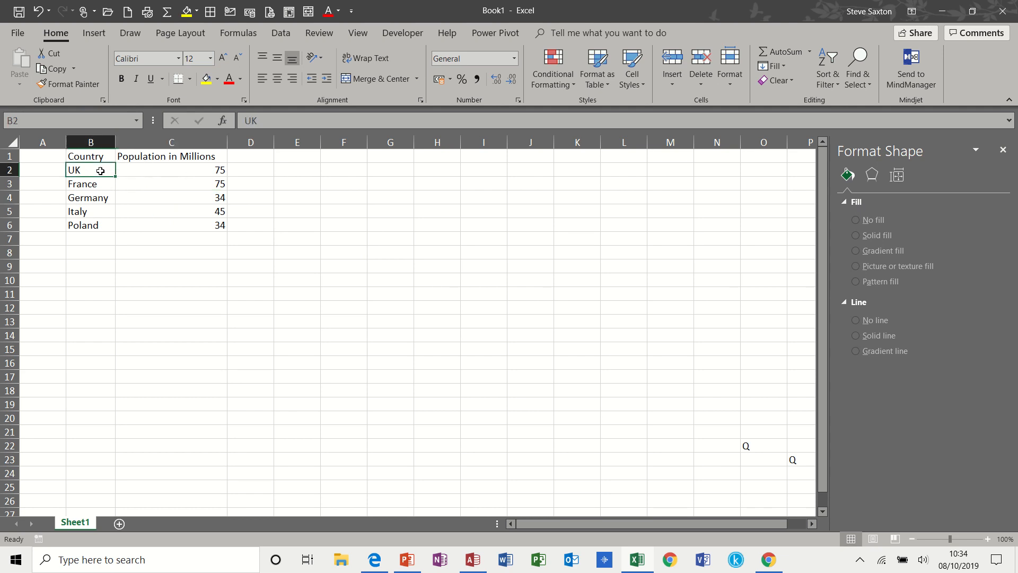
left_click(378, 266)
left_click(143, 172)
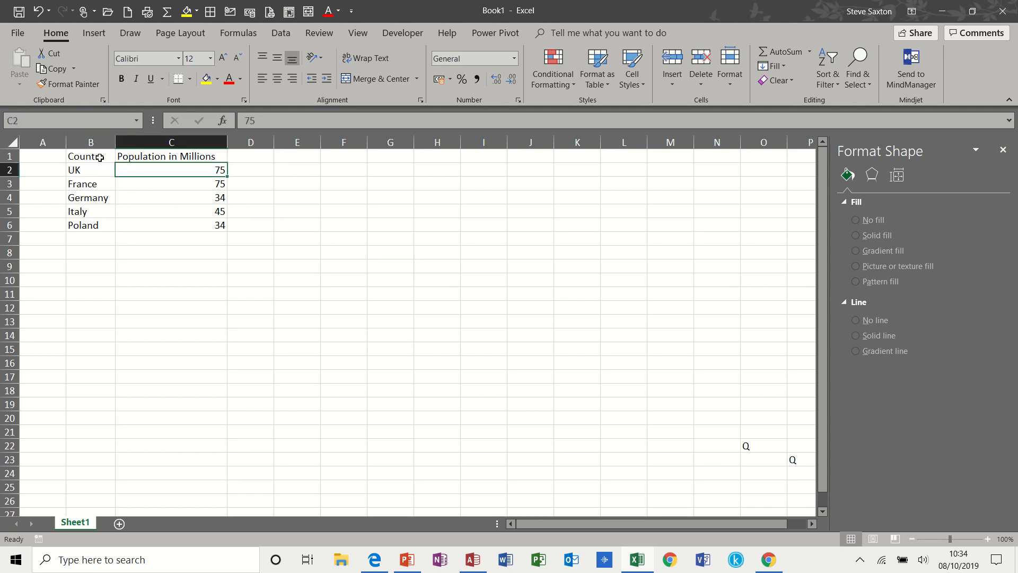
left_click_drag(100, 157, 196, 223)
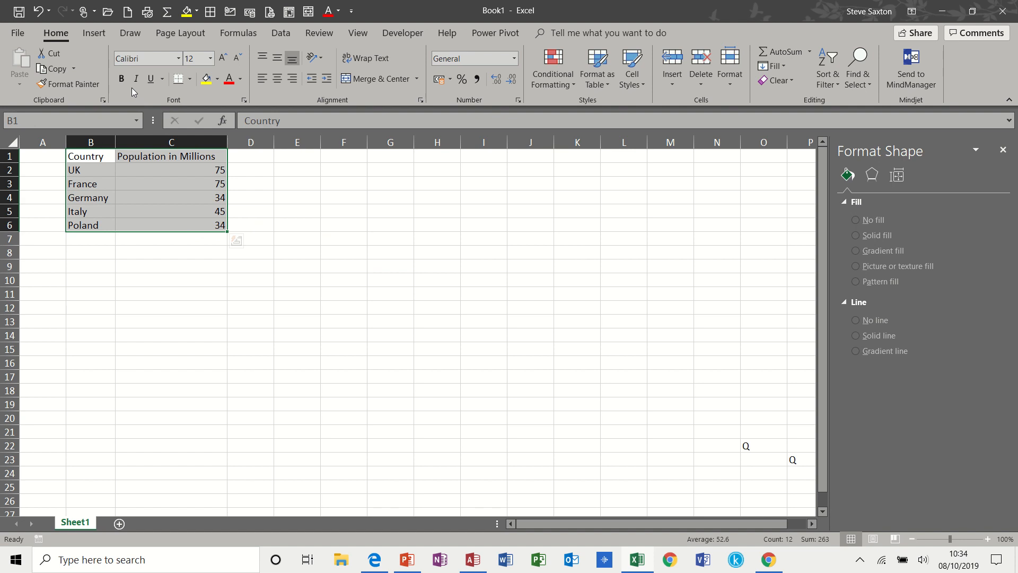
left_click(603, 80)
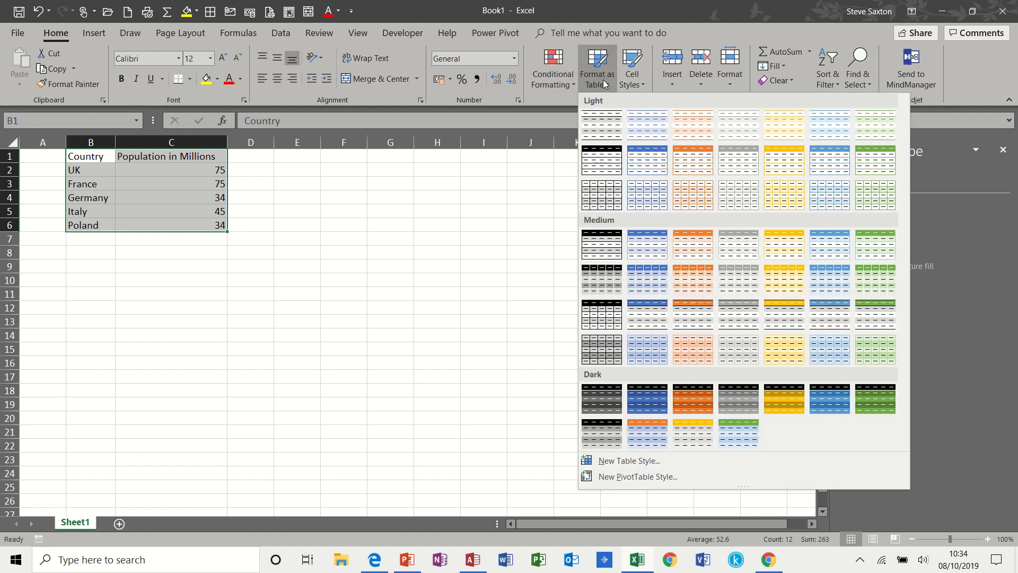
left_click(651, 403)
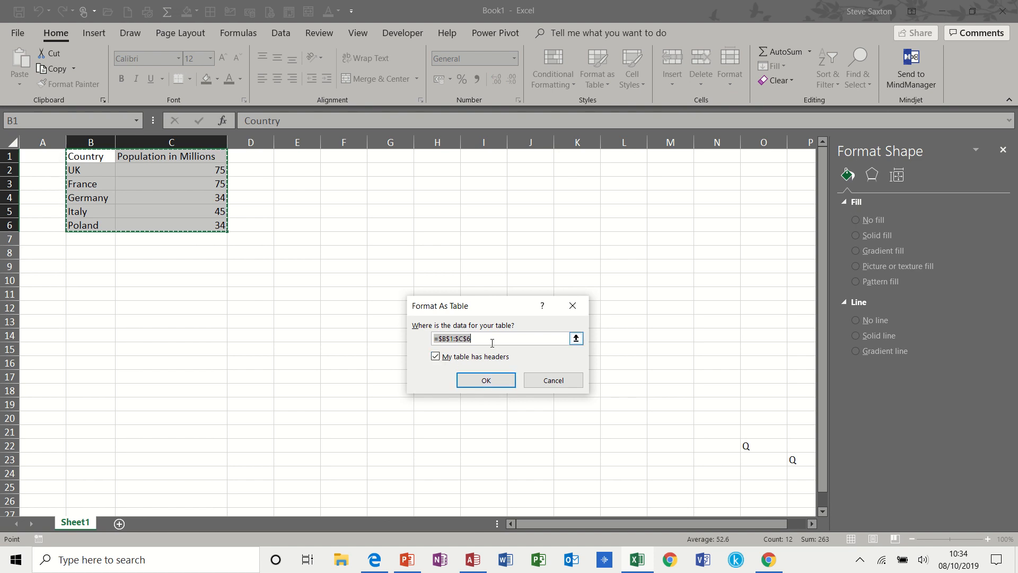
left_click(486, 380)
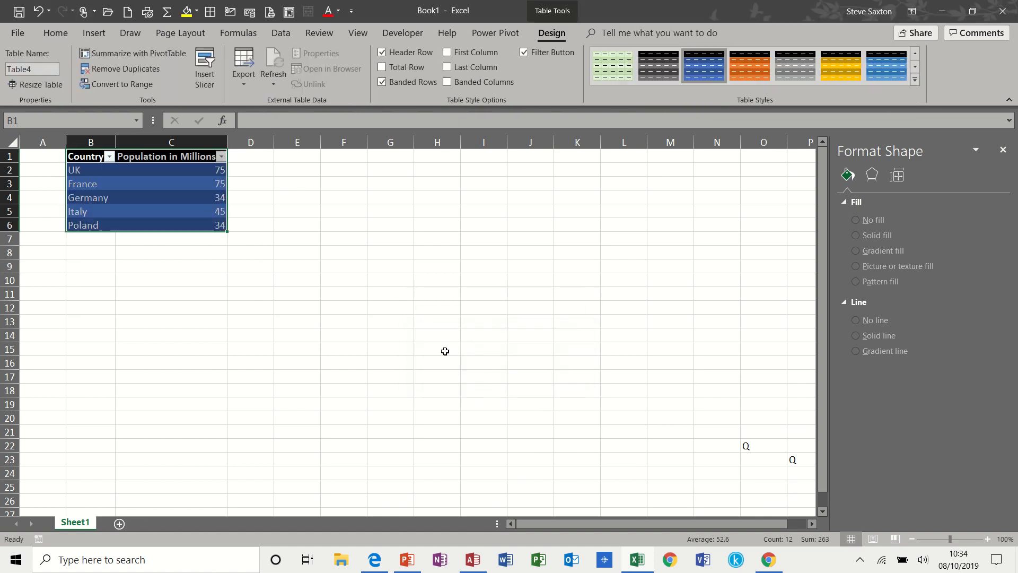
Insert a filled map chart based on the country population table
left_click(188, 189)
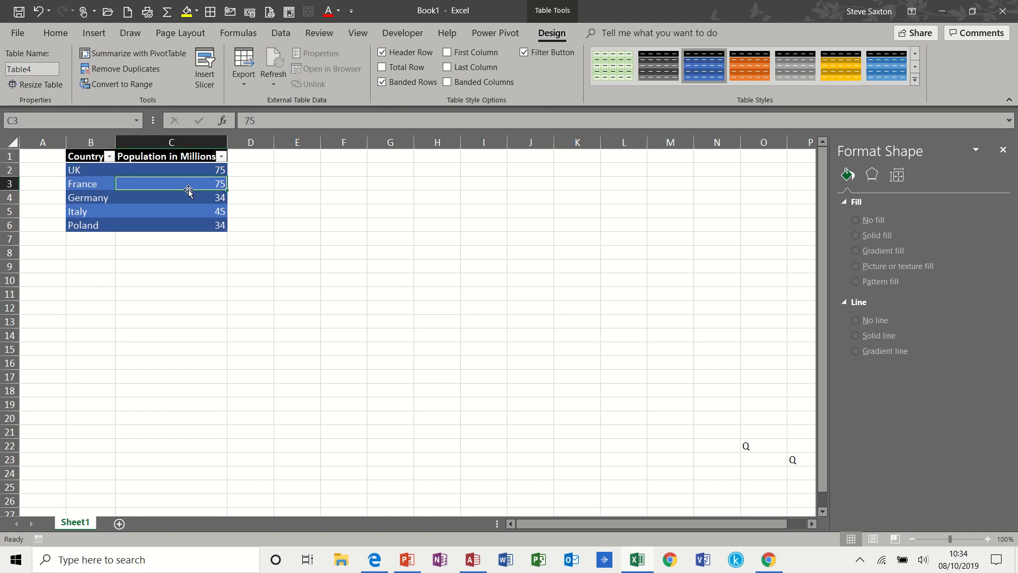
left_click(96, 34)
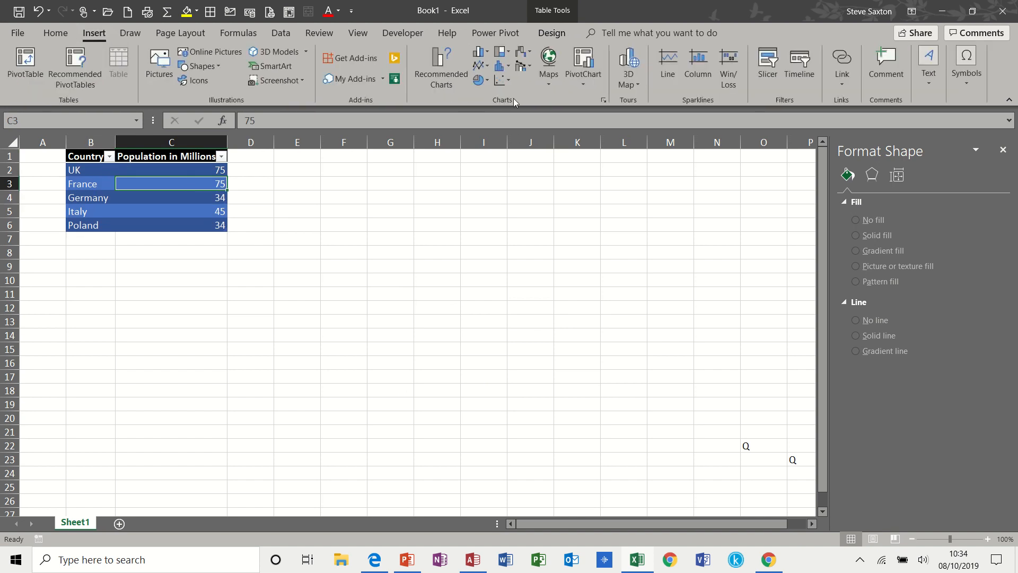
left_click(549, 62)
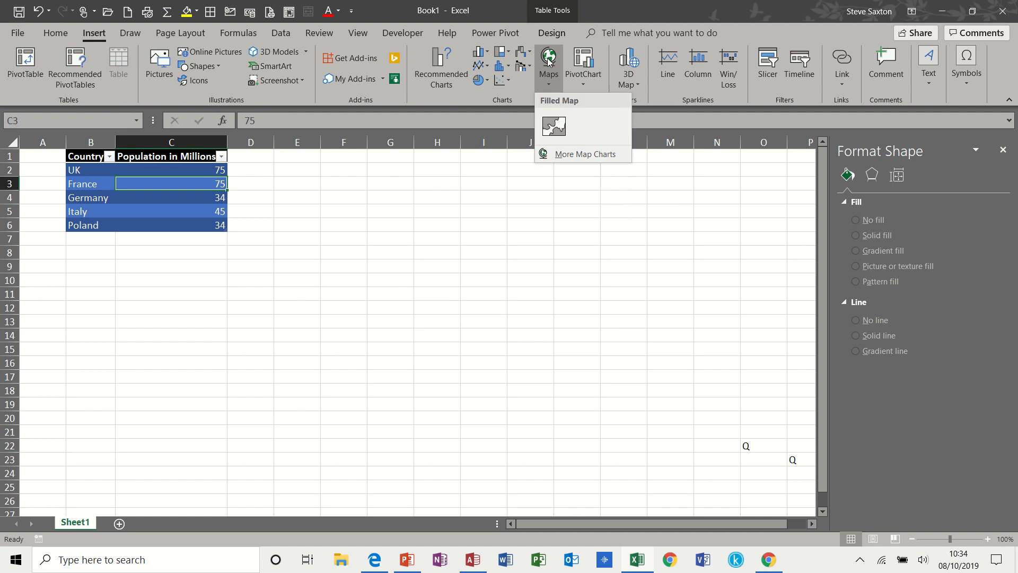
left_click(555, 126)
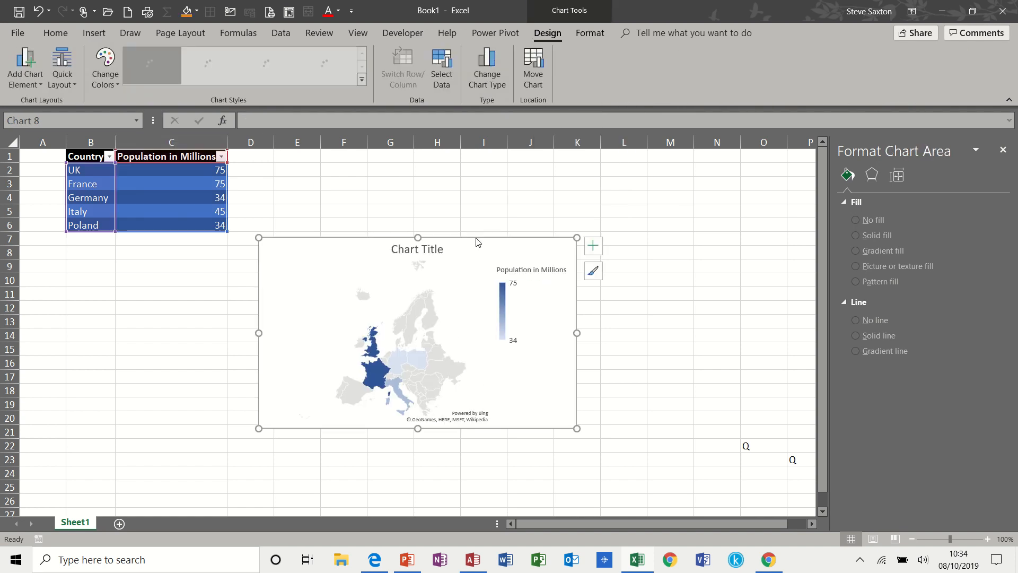
Place the map chart beside the table, starting in row 1, and enlarge it to about 17.9 by 13.2 cm
left_click_drag(475, 240, 460, 158)
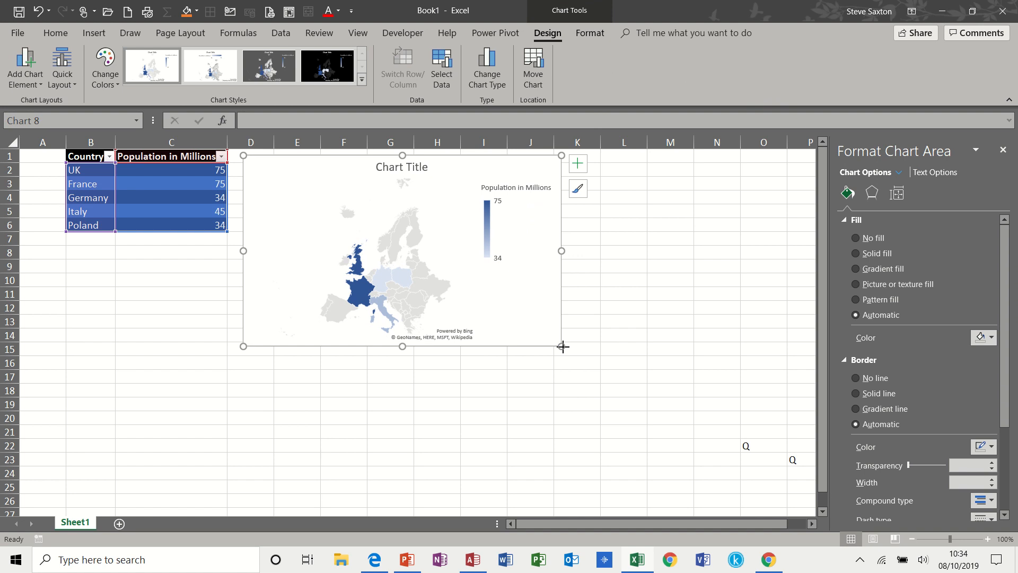
left_click_drag(563, 347, 693, 485)
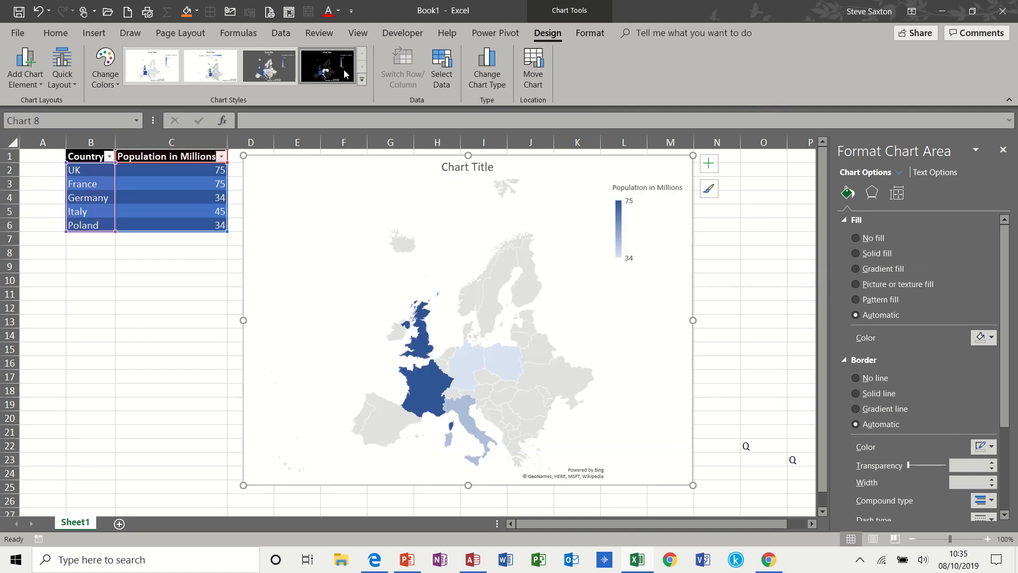
Try the dark grey chart style on the map and return to the first style
left_click(256, 72)
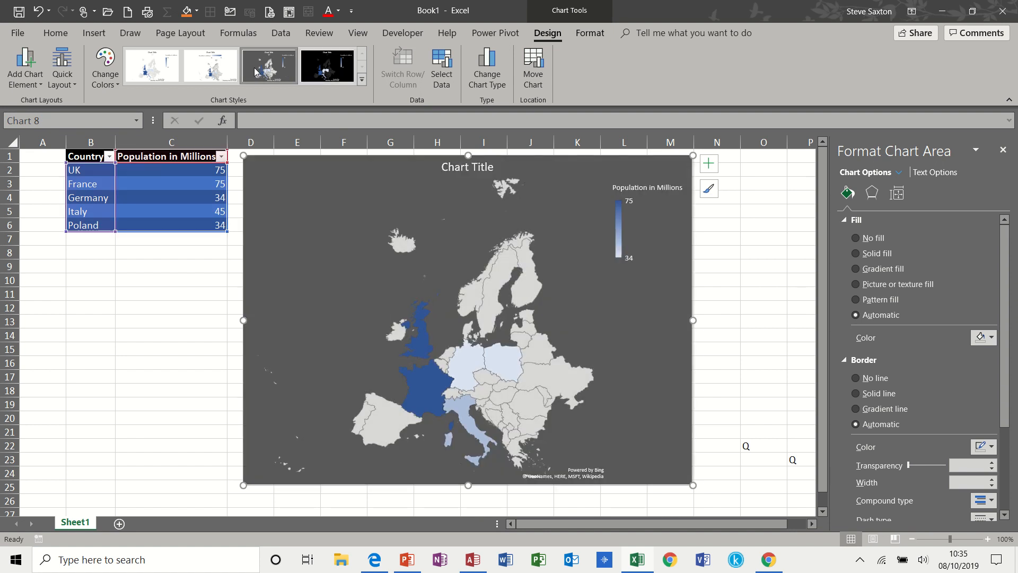
left_click(225, 66)
left_click(160, 65)
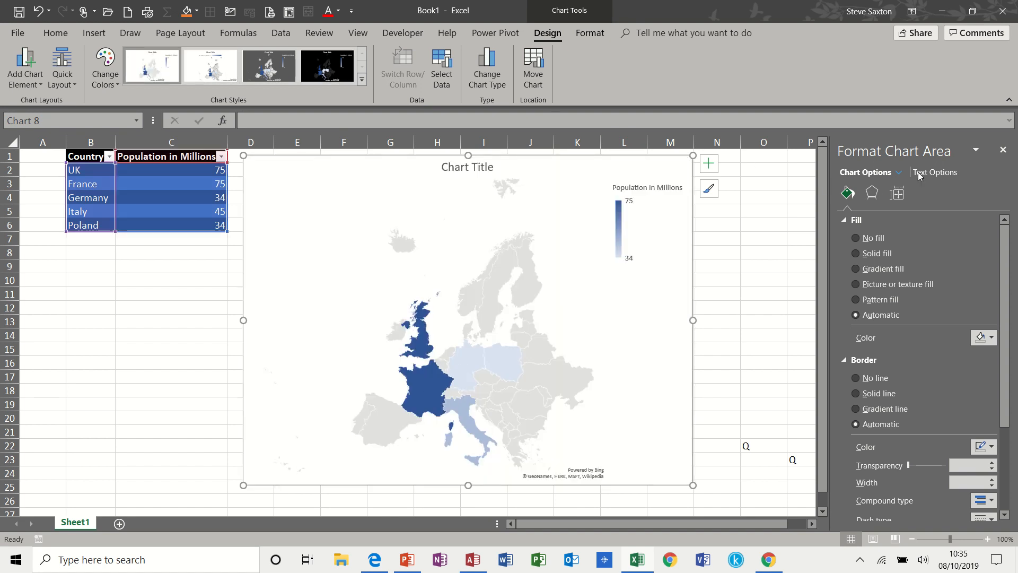
Examine the formatting options for the chart's plot area, legend and chart area
left_click(1002, 150)
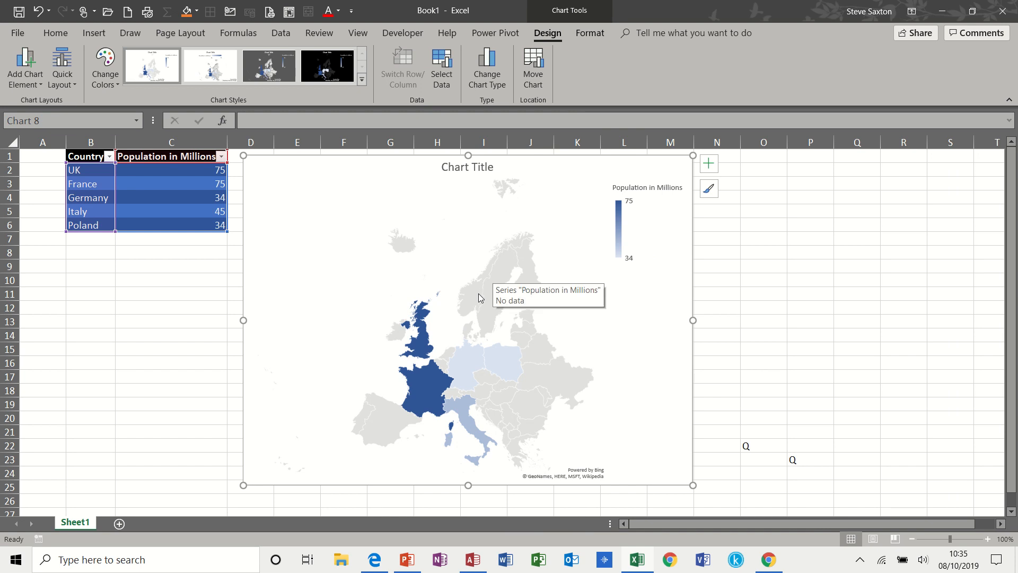
double_click(467, 240)
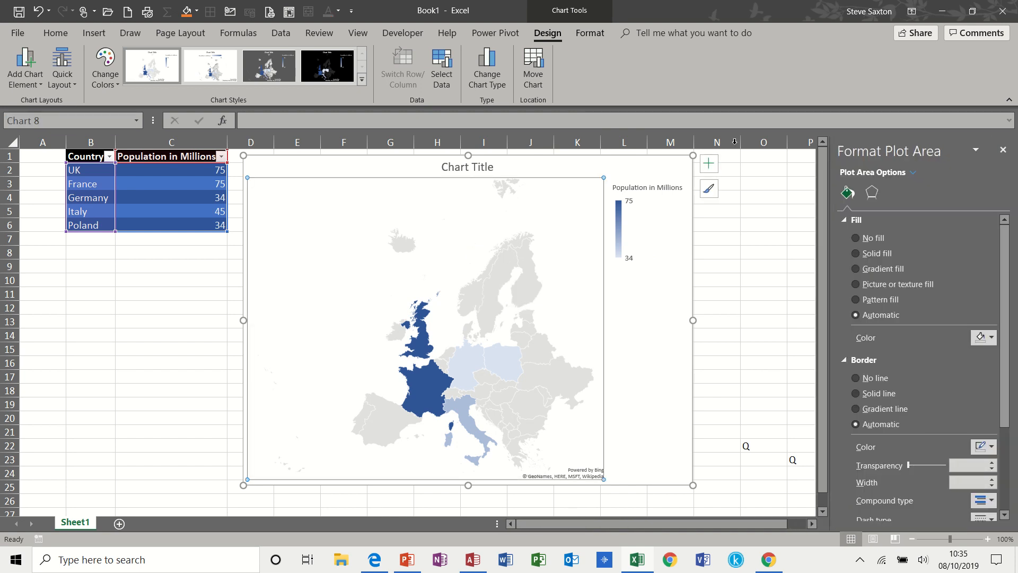
left_click(665, 220)
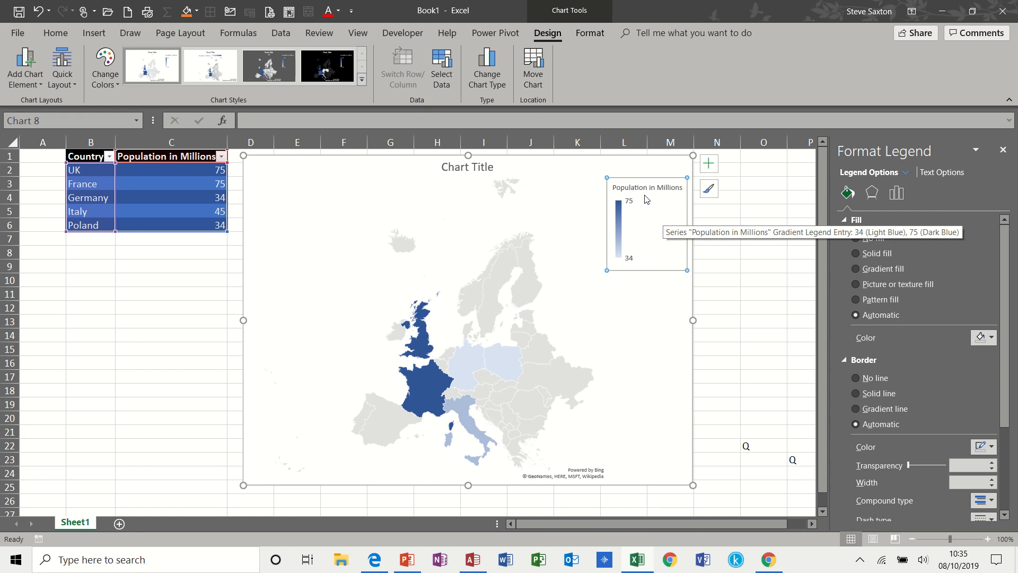
left_click(640, 164)
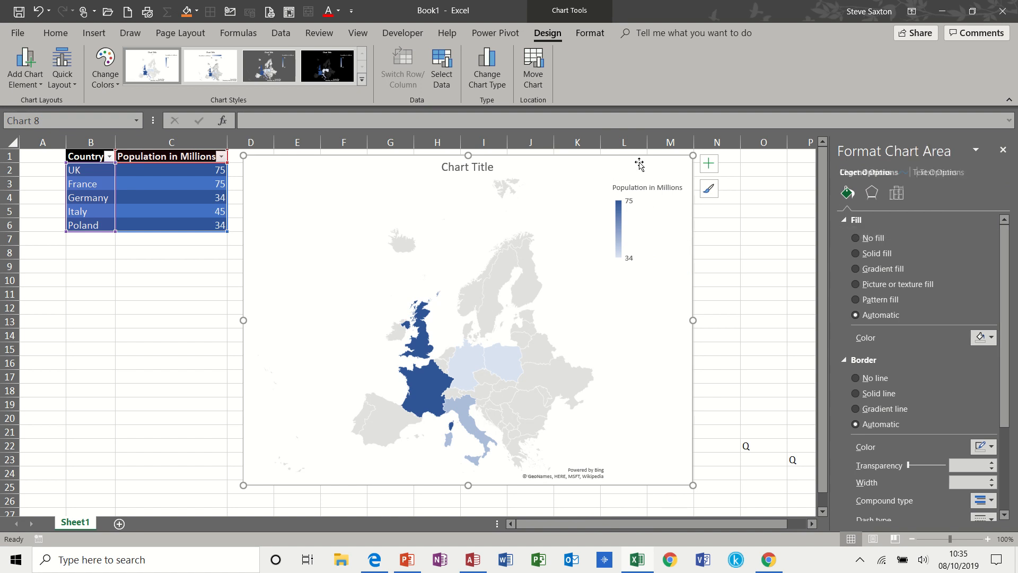
left_click(873, 196)
left_click(897, 197)
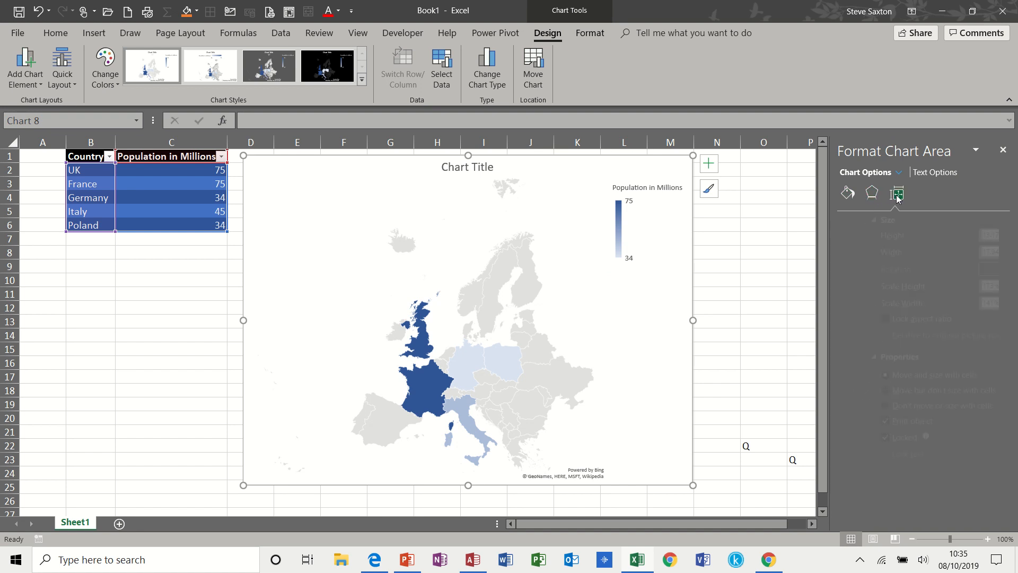
Open the formatting of the map's data series and expand its Series Options and Series Color settings
left_click(507, 356)
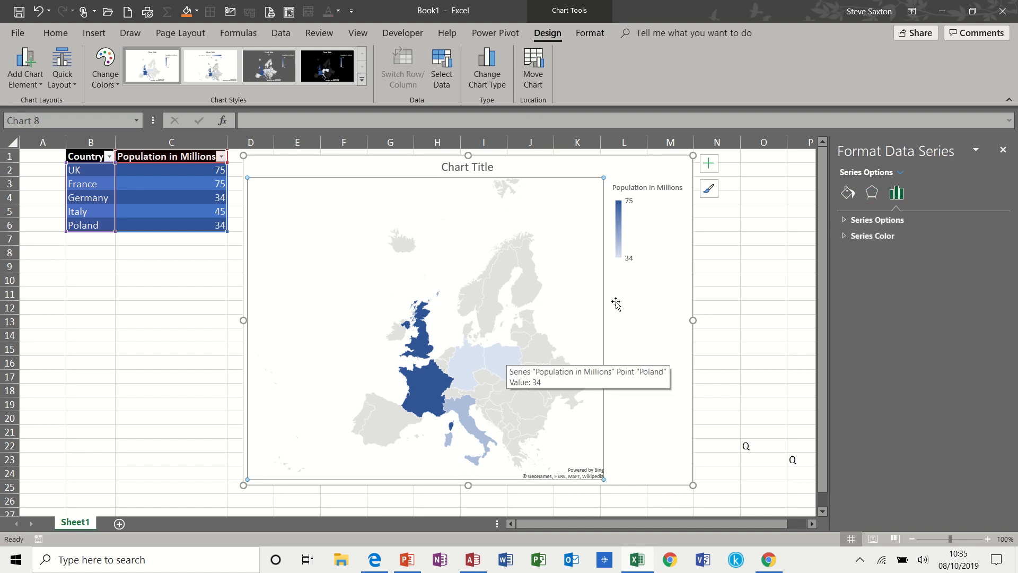
left_click(847, 193)
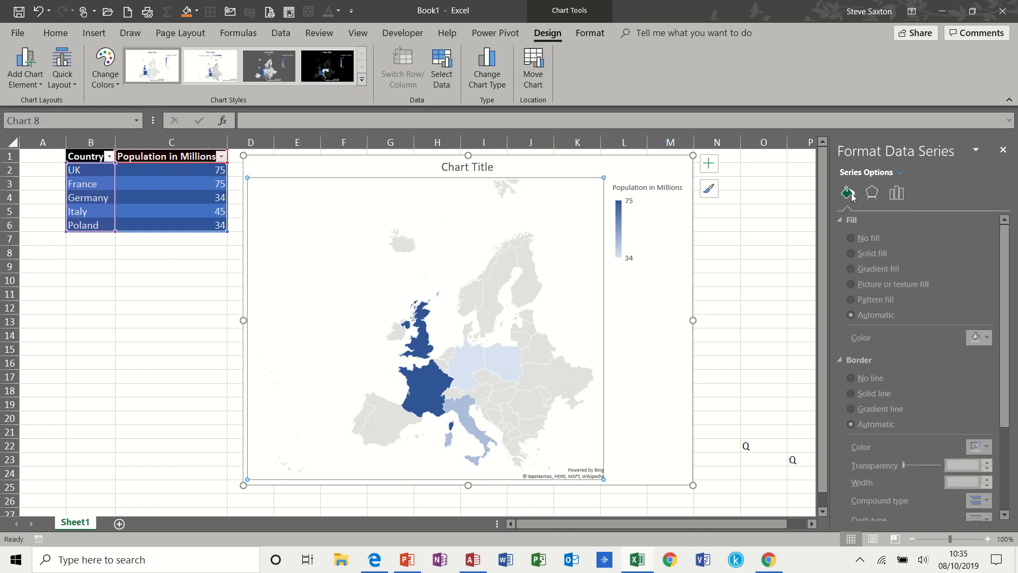
left_click(873, 194)
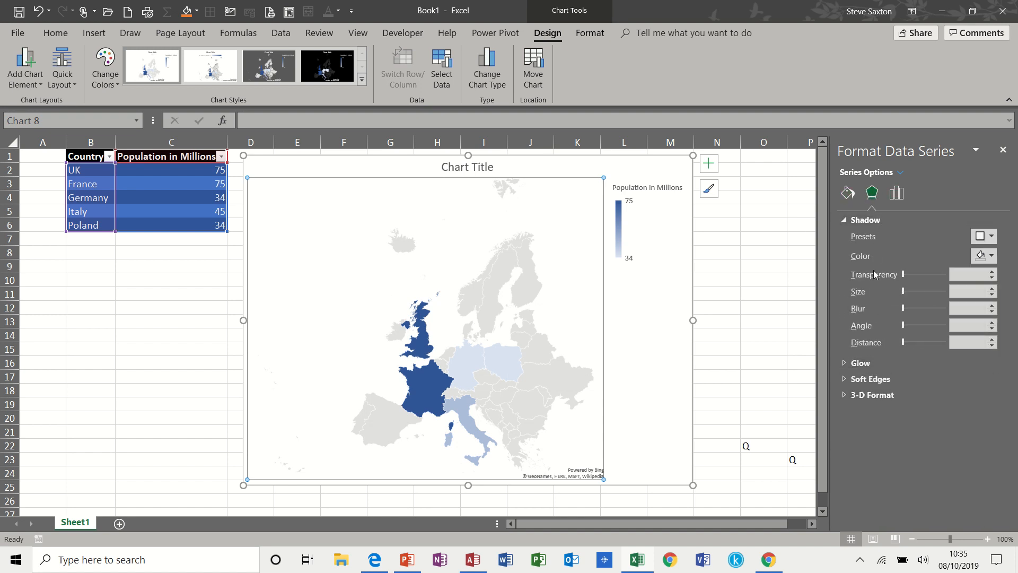
left_click(904, 195)
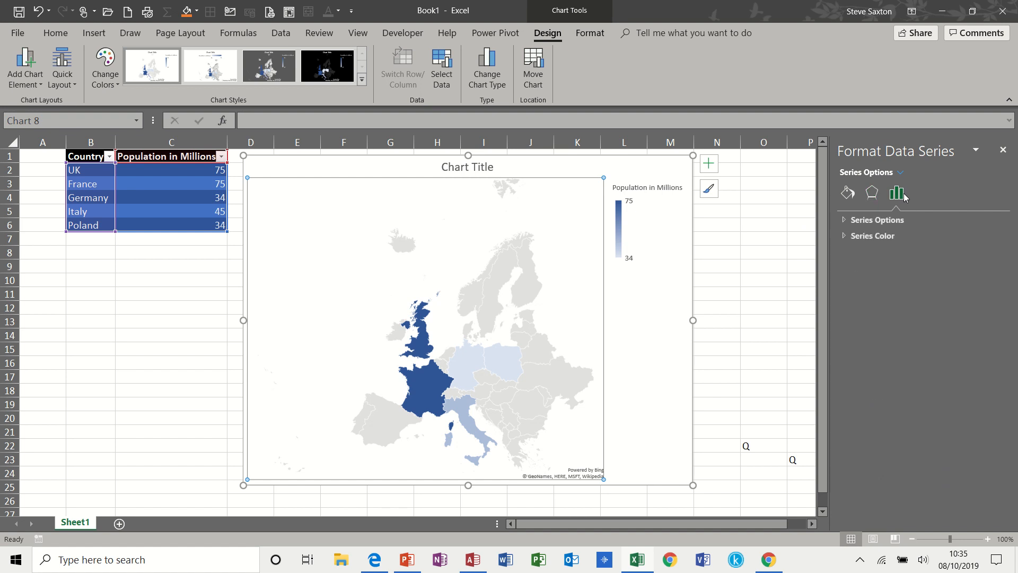
left_click(870, 220)
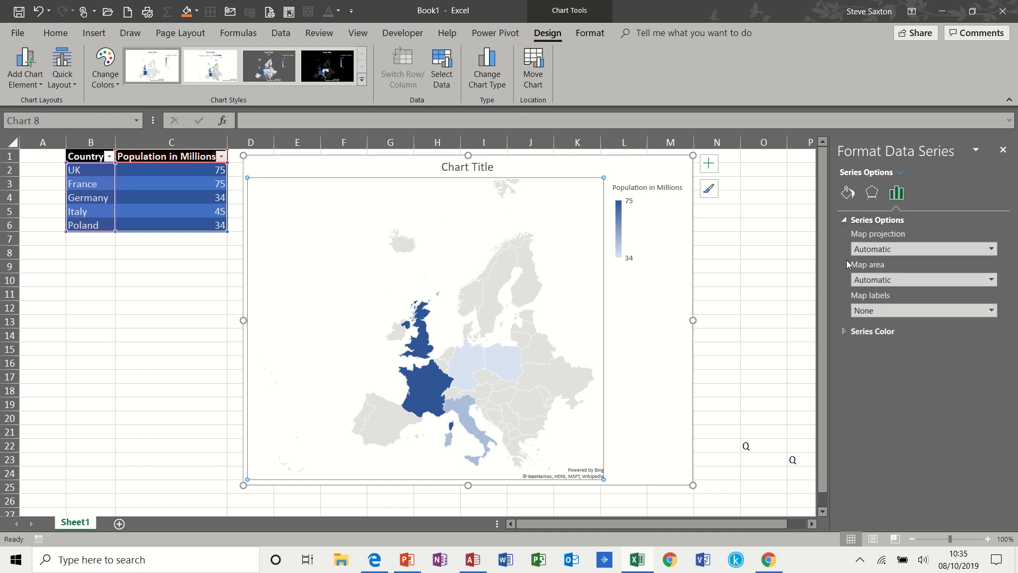
left_click(844, 332)
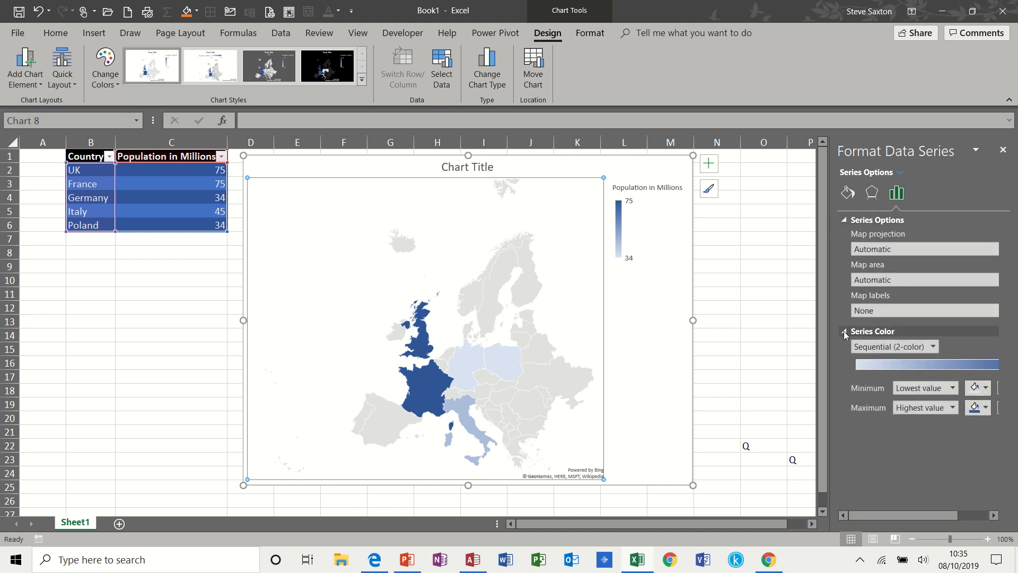
Try the Mercator and Miller projections on the map
left_click(931, 250)
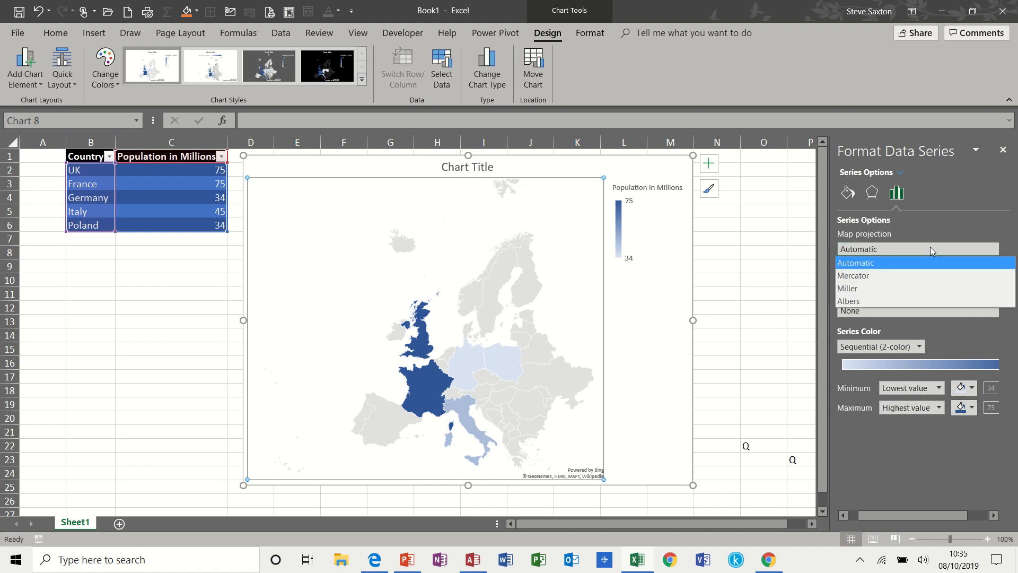
left_click(882, 275)
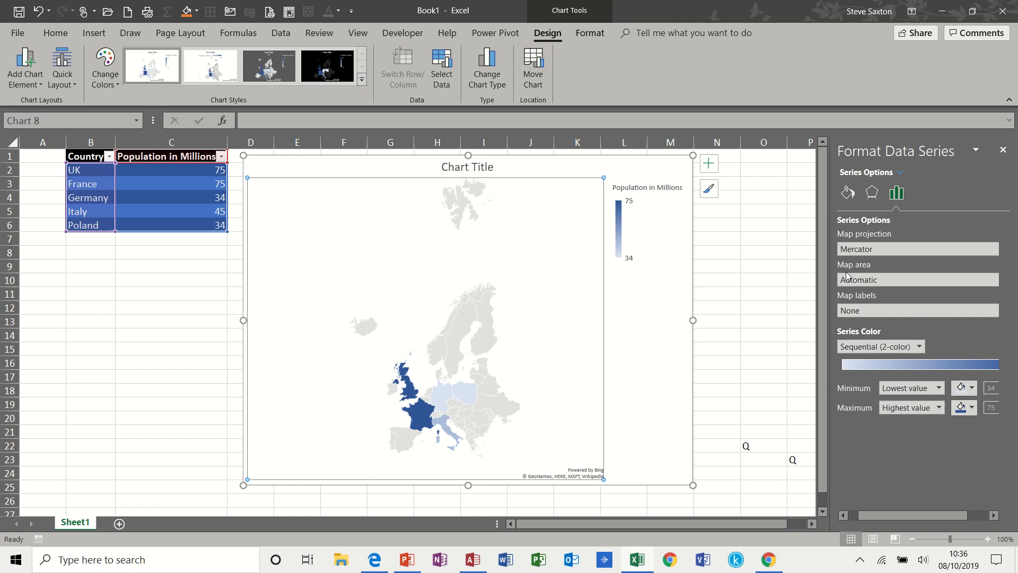
left_click(880, 250)
left_click(870, 289)
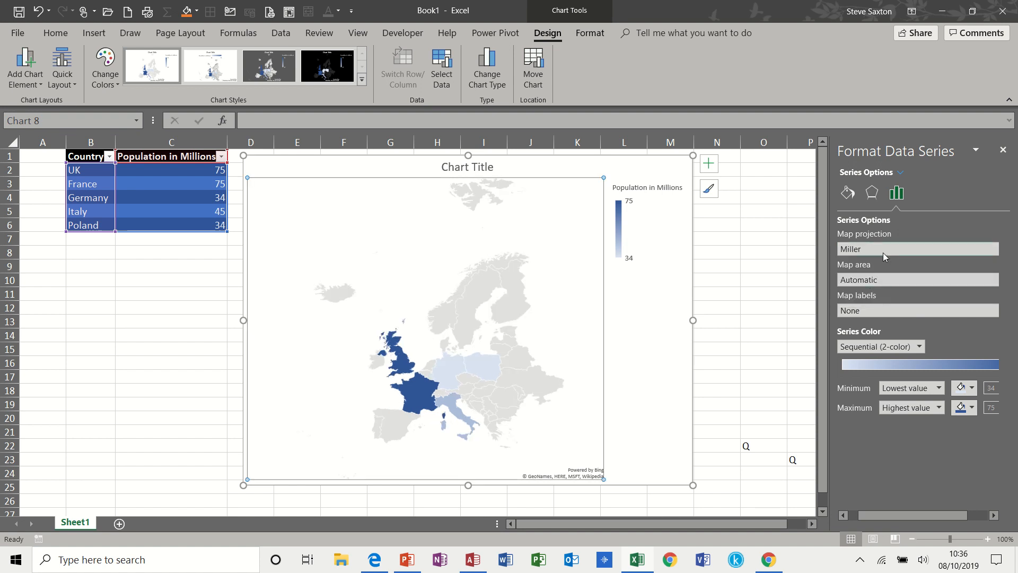
Set the map projection to Albers and limit the map area to Only regions with data
left_click(883, 253)
left_click(870, 298)
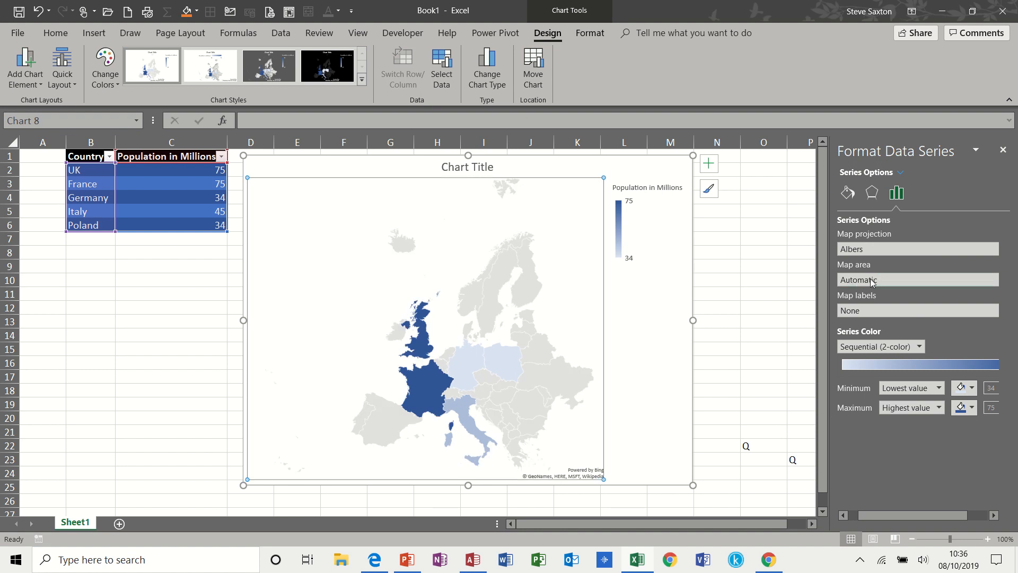
left_click(878, 280)
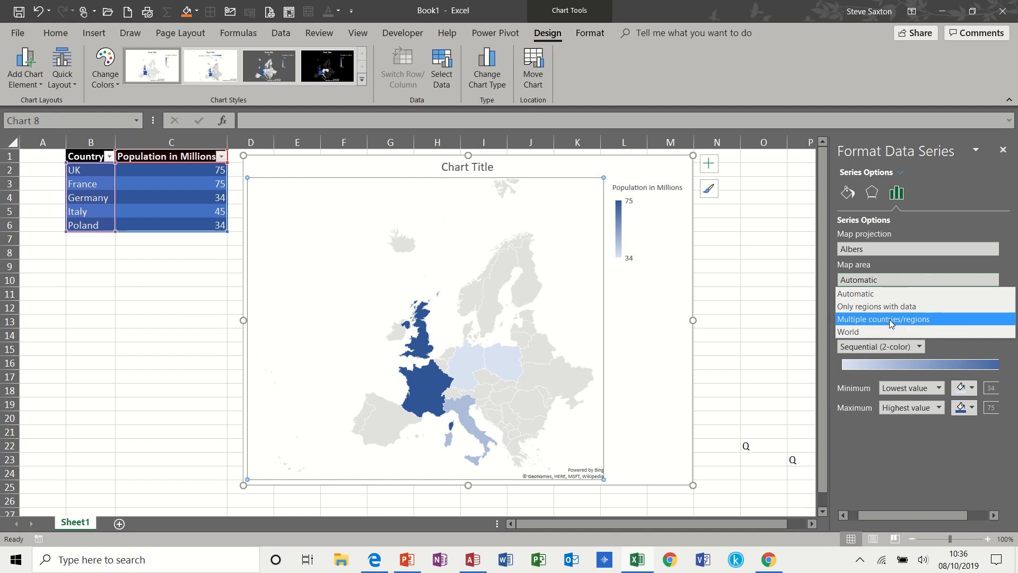
left_click(872, 311)
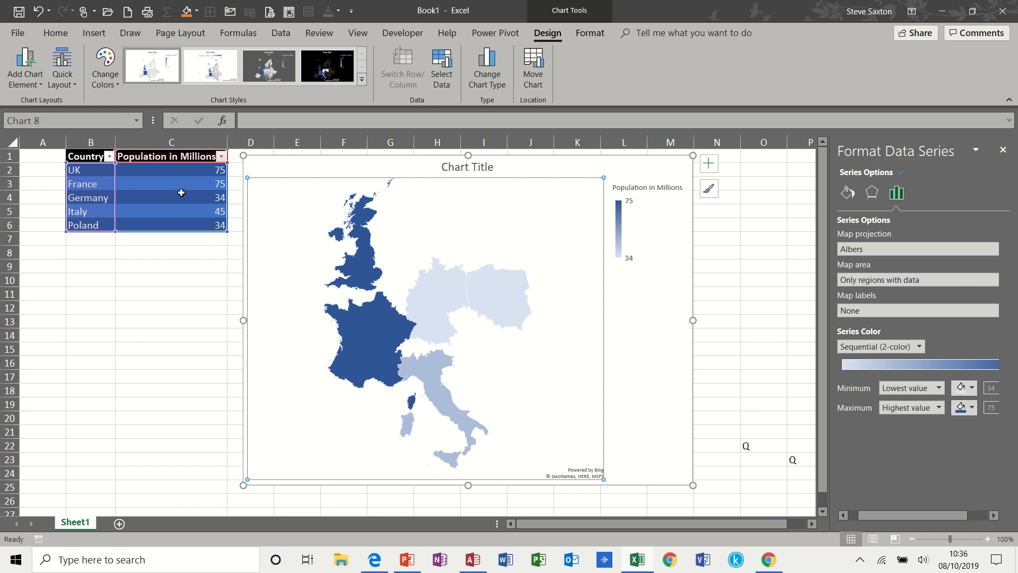
Set the map labels to Best fit only and widen the chart to about 22.15 cm
left_click(904, 311)
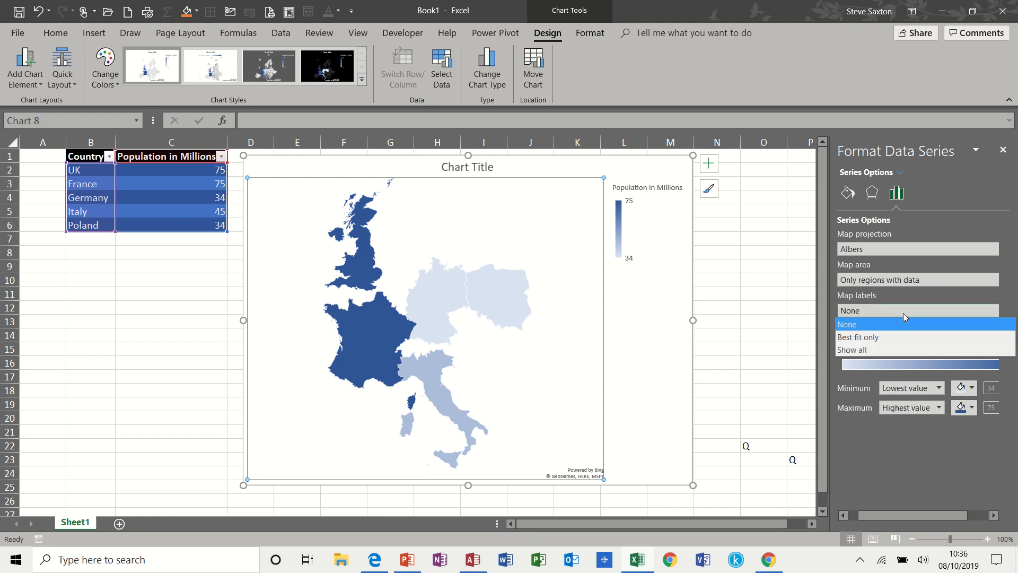
left_click(884, 338)
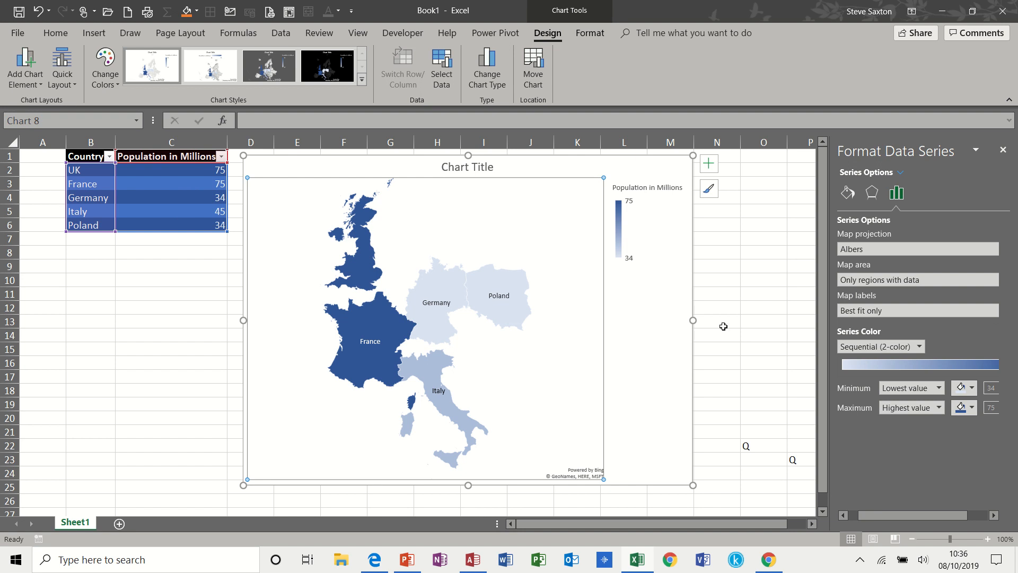
left_click(659, 332)
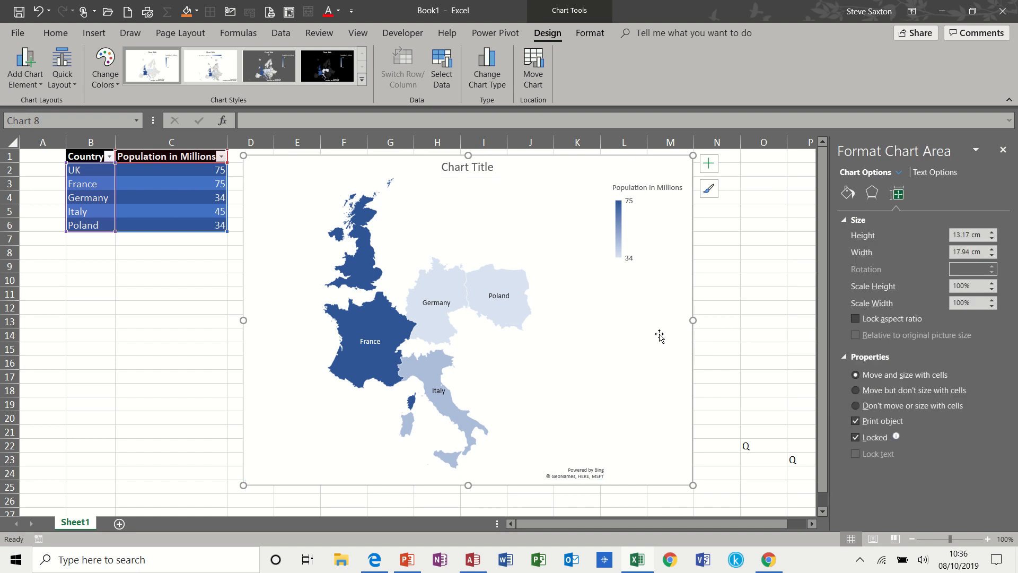
left_click_drag(693, 485, 798, 485)
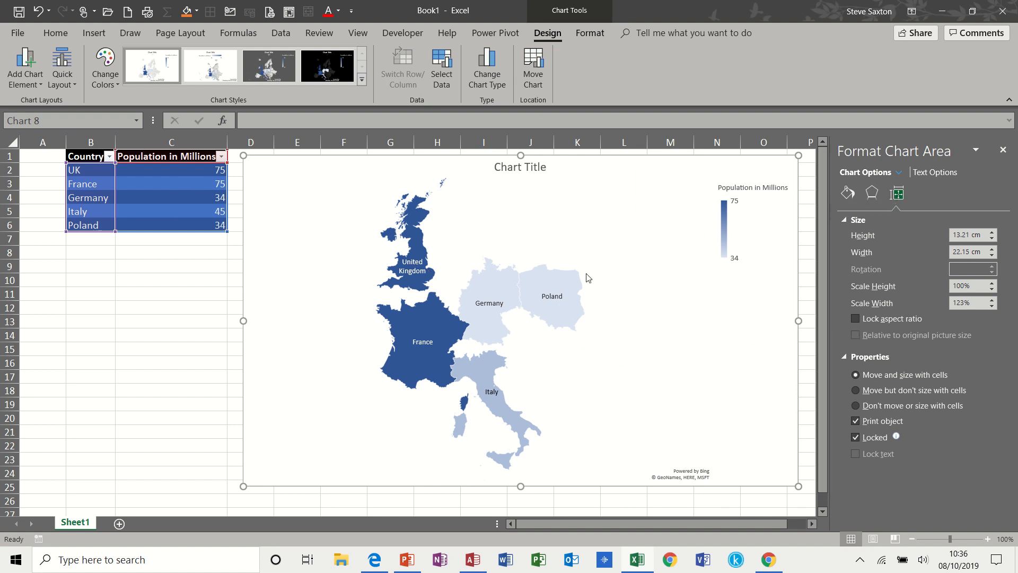
Set the map data series to the Diverging (3-color) colour scale
left_click(492, 289)
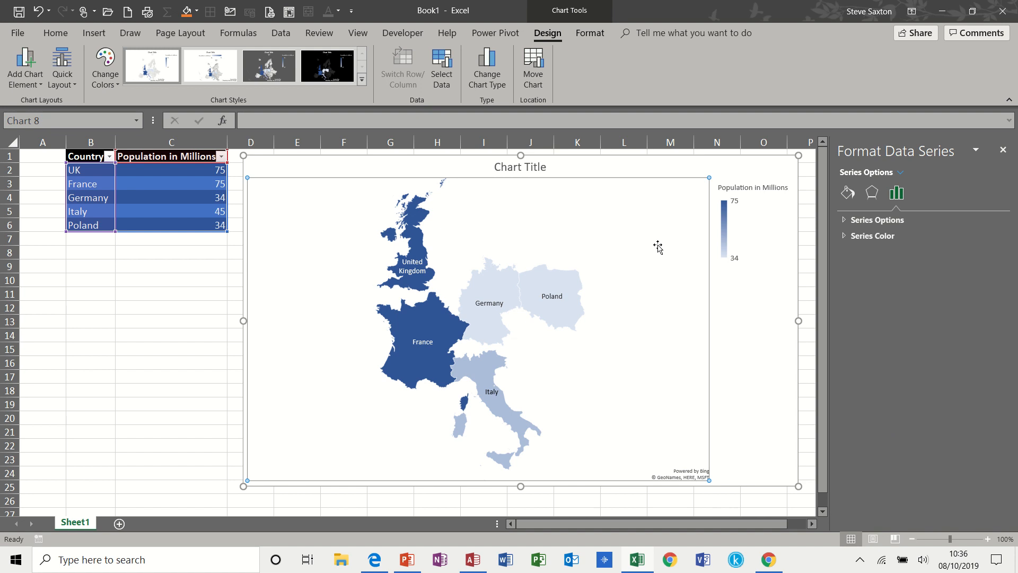
left_click(844, 235)
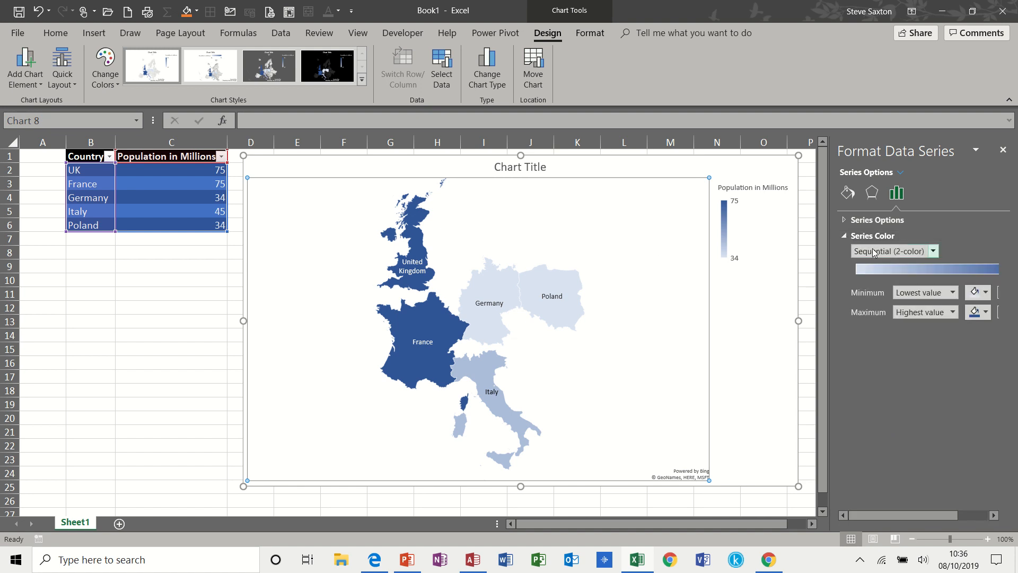
left_click(934, 252)
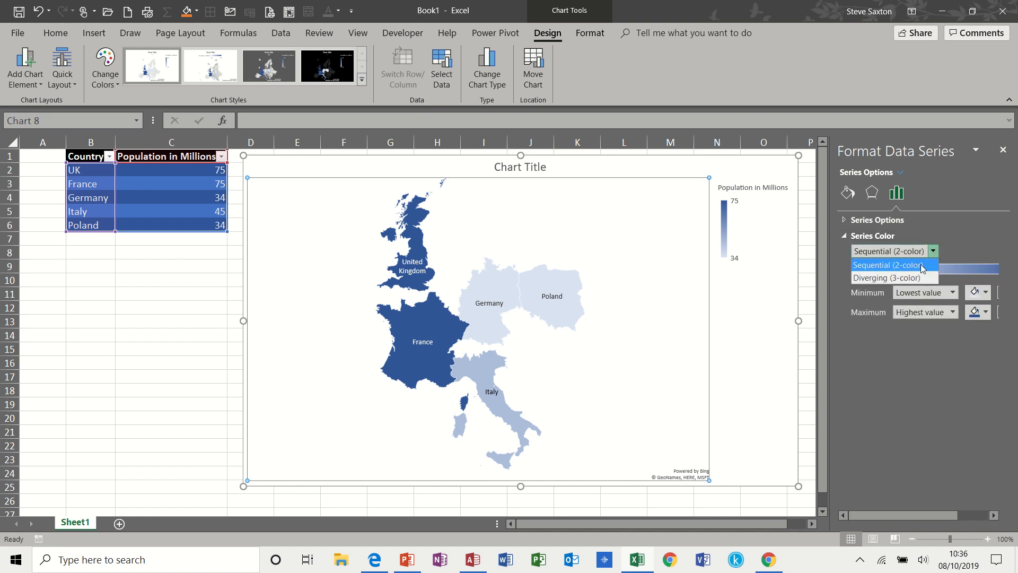
left_click(907, 278)
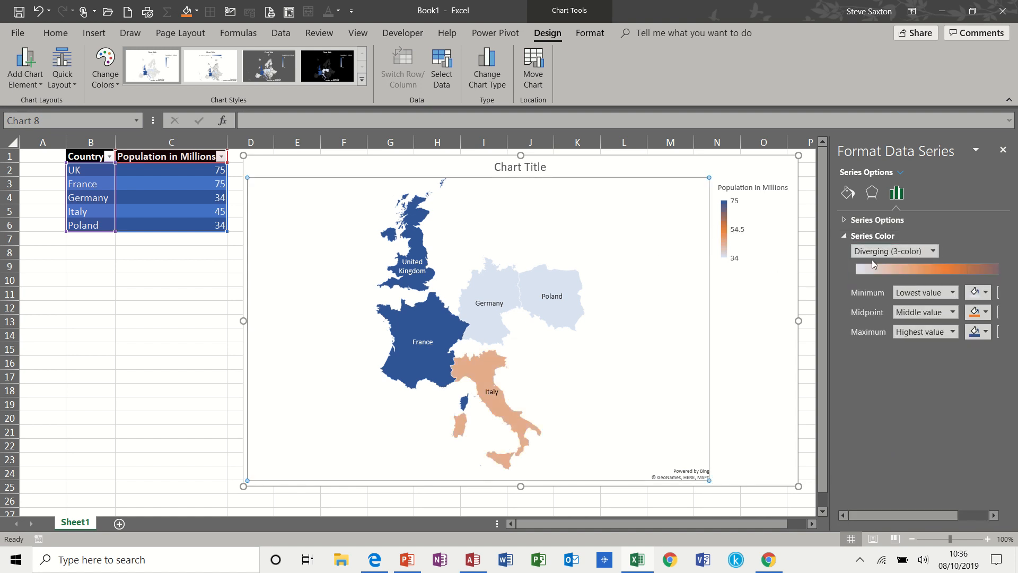
Set the colour scale's minimum colour to red and its midpoint colour to gold
left_click(986, 295)
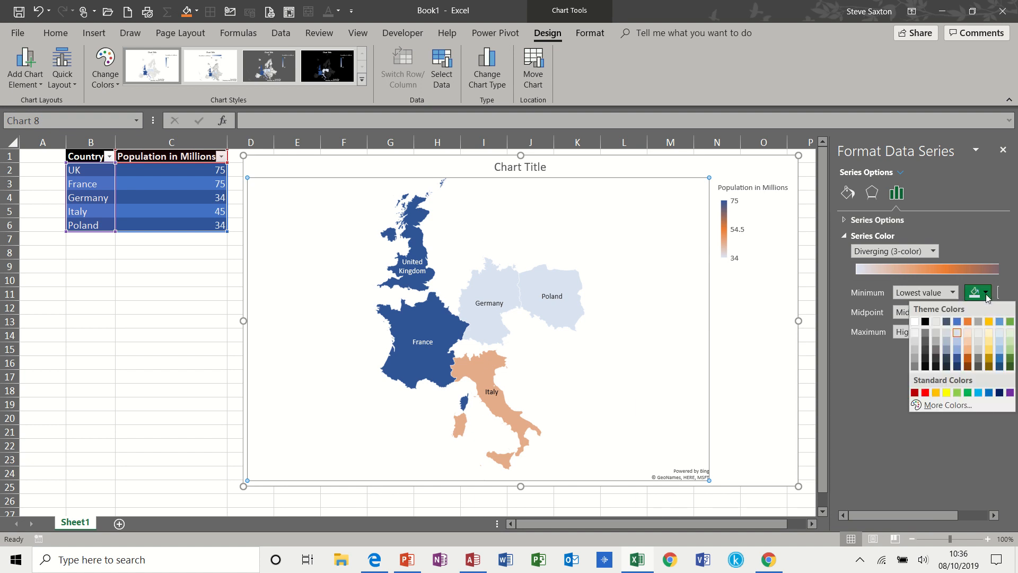
left_click(926, 393)
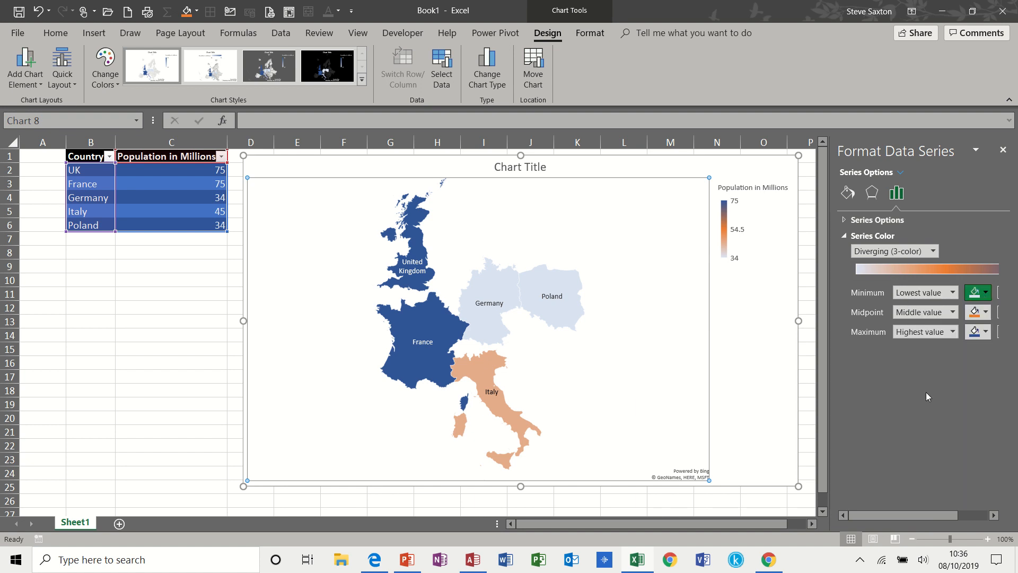
left_click(986, 313)
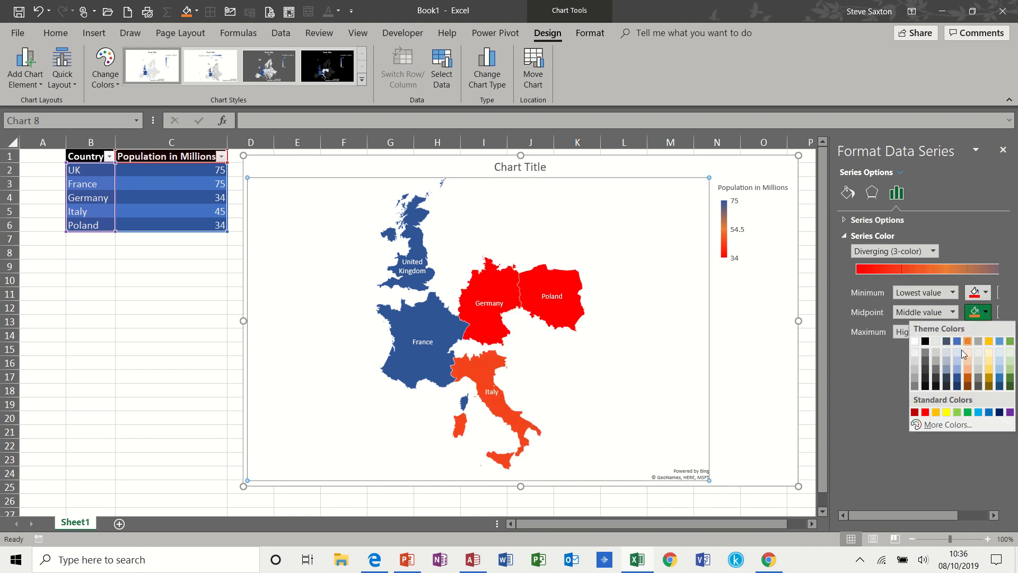
left_click(937, 413)
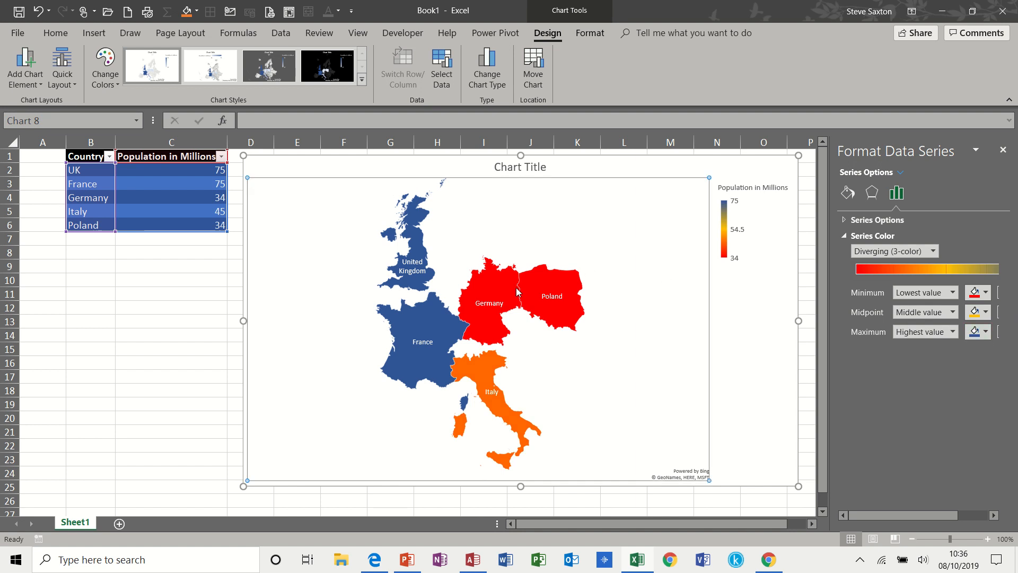
Change the population values to 60 for the UK and 87 for Germany
left_click(207, 171)
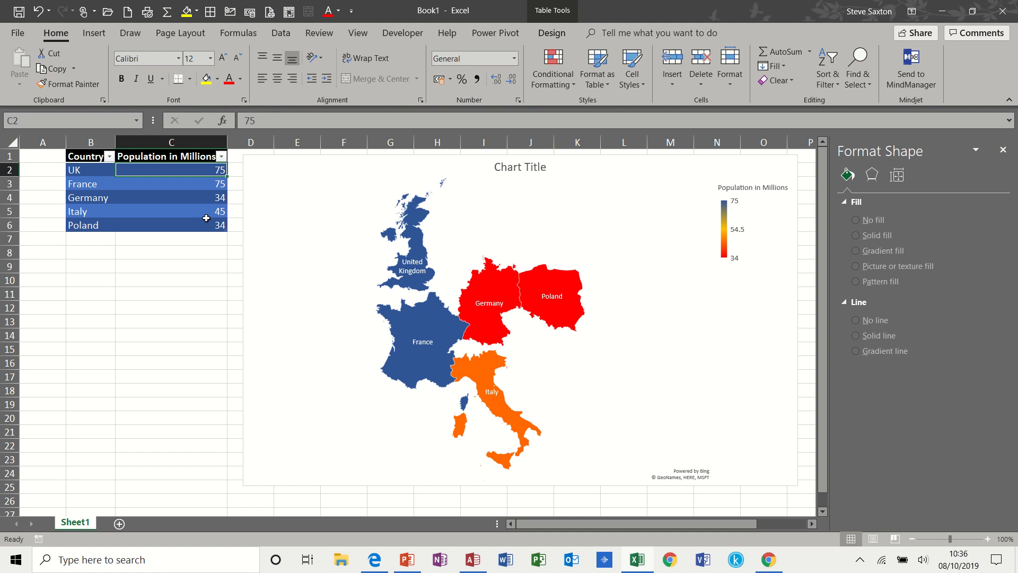
type("60")
left_click(205, 195)
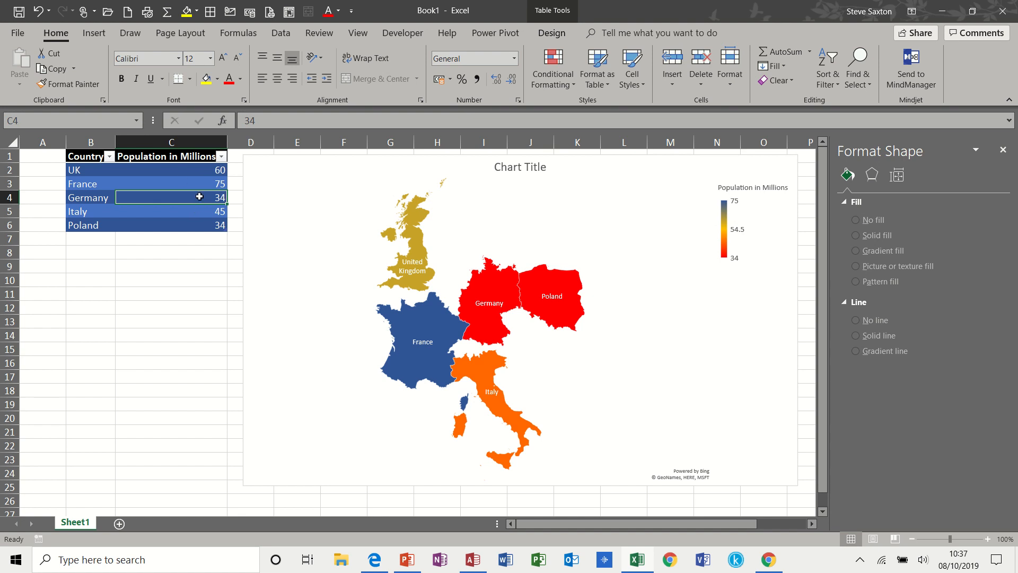
type("8")
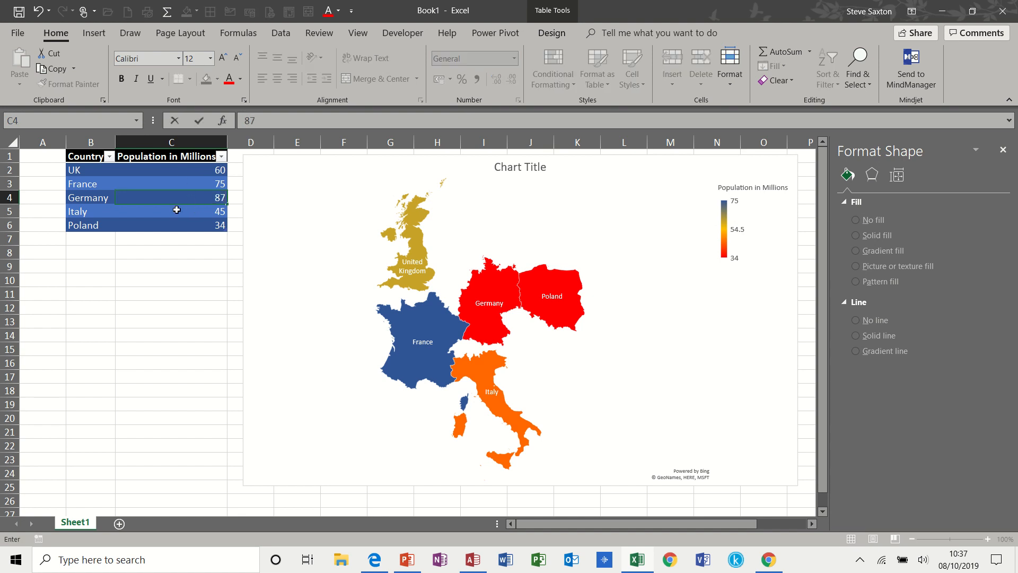
type("7")
key("Return")
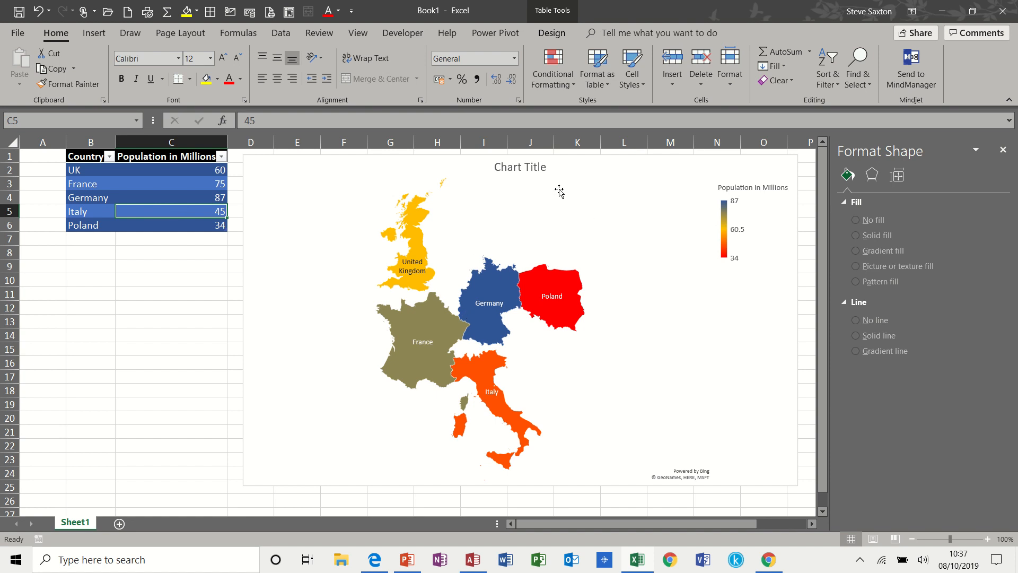
Replace the chart title with "Population in Millions"
left_click(534, 168)
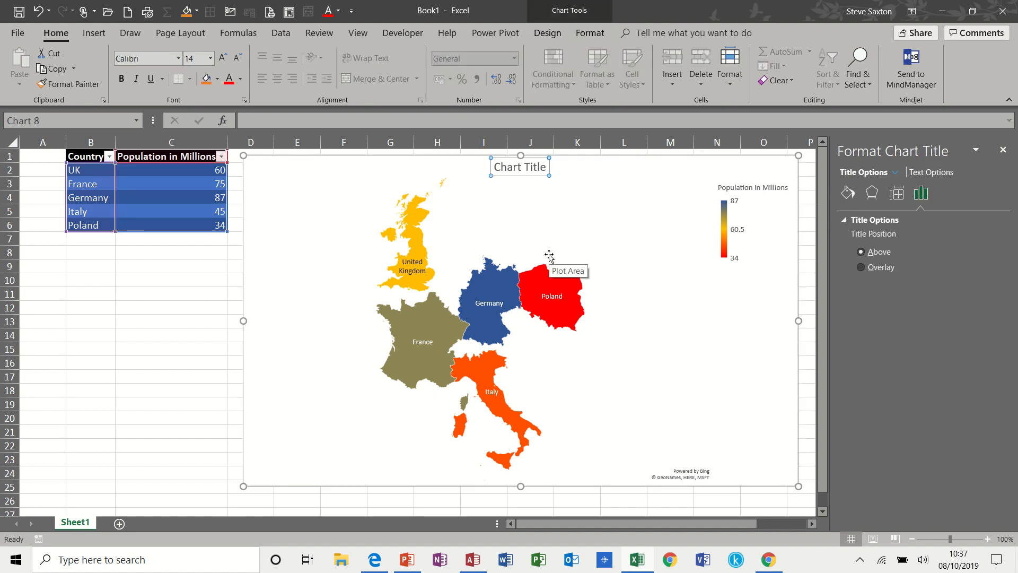
type("Popula")
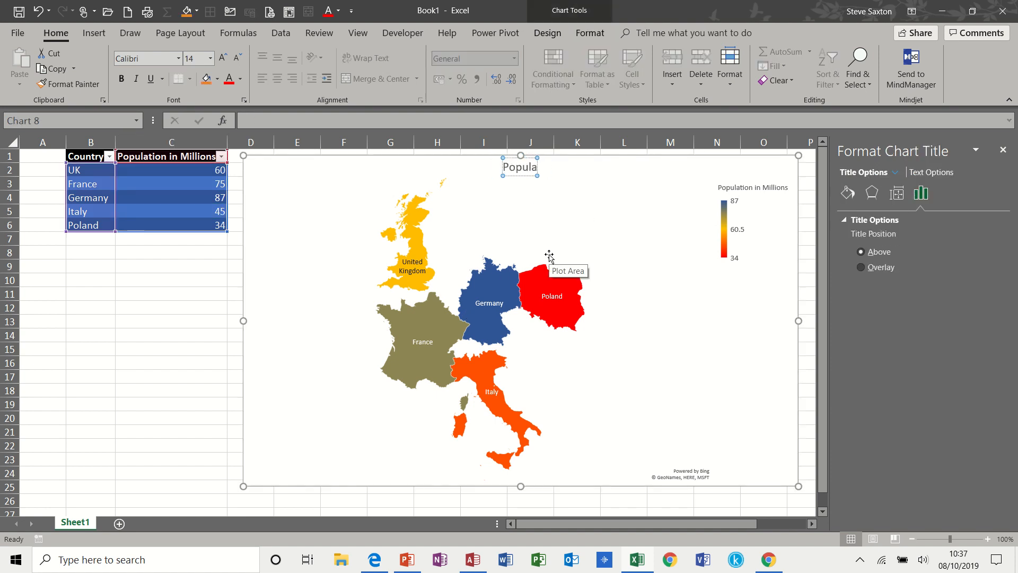
type("tion in M")
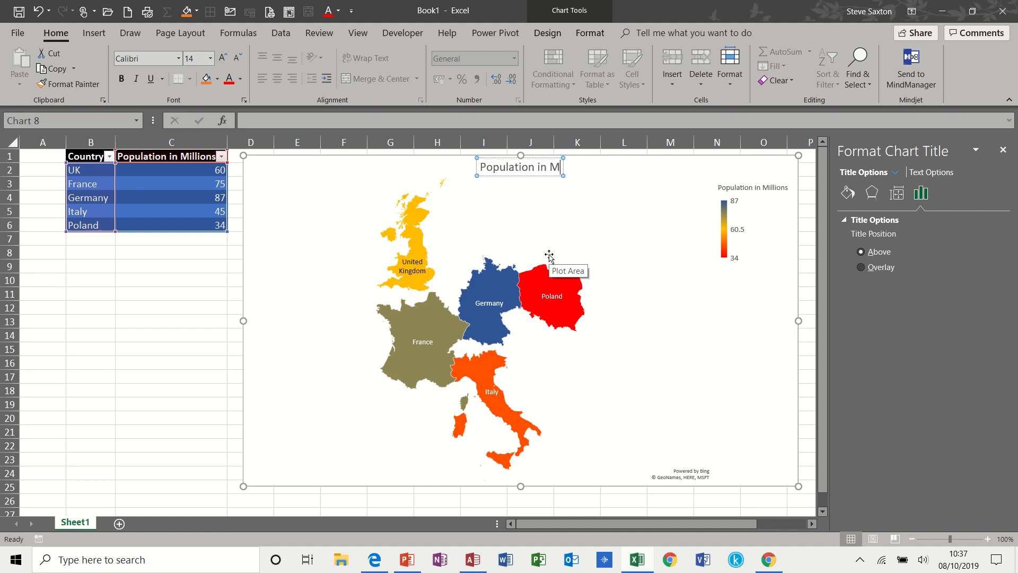
type("illions")
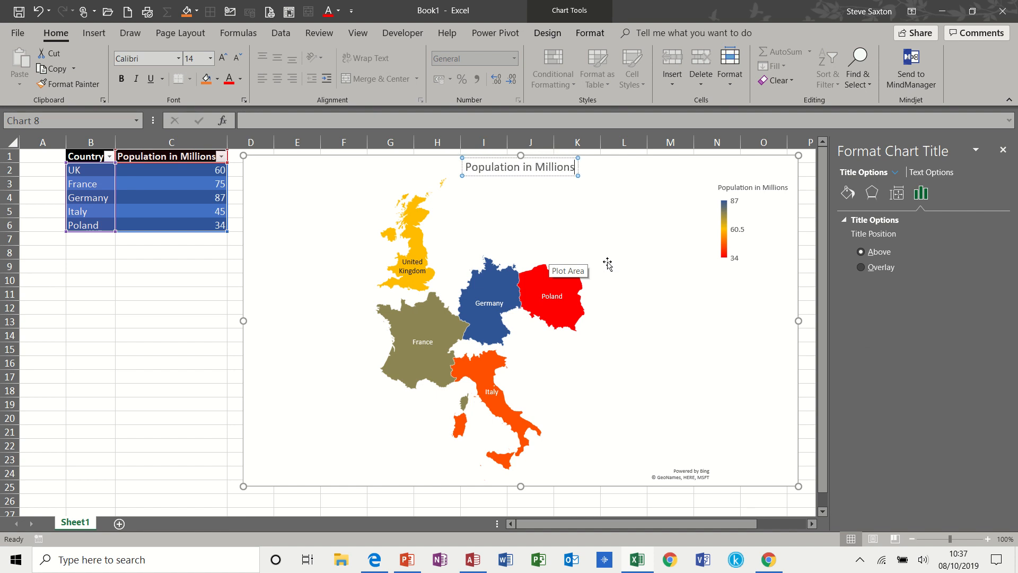
Try a solid and a gradient fill on the chart area, and settle on Picture or texture fill
left_click(790, 357)
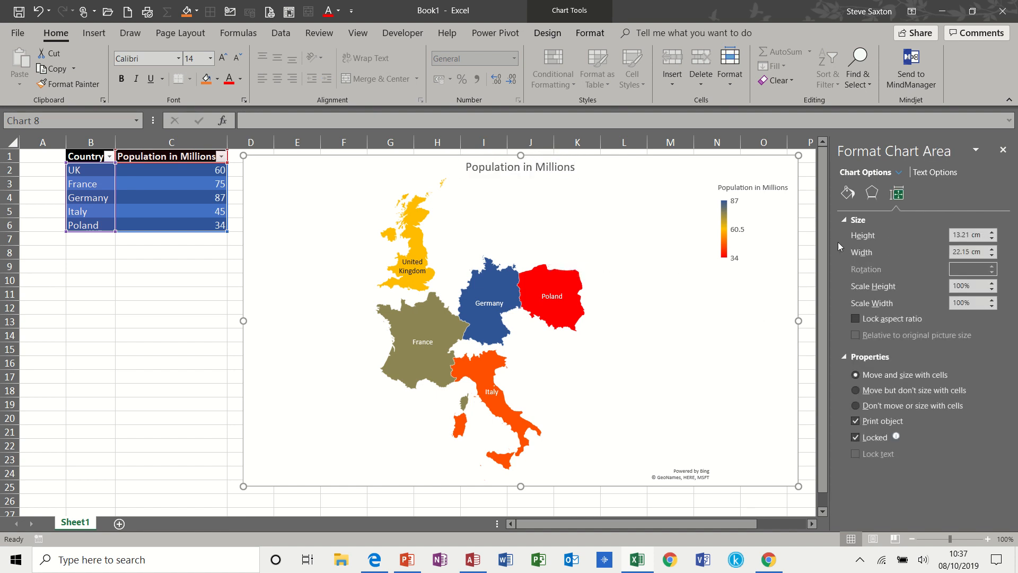
left_click(848, 193)
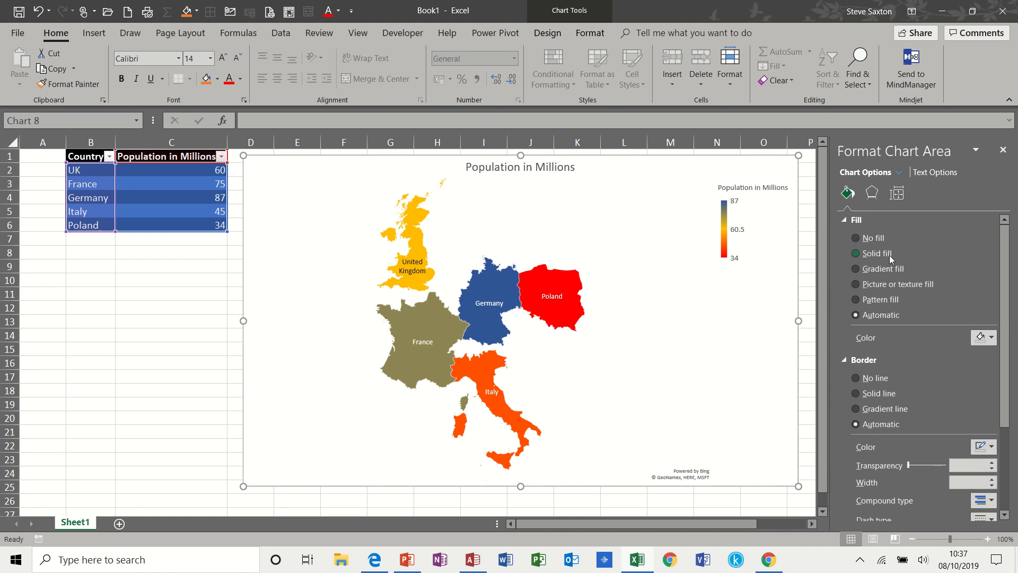
left_click(857, 253)
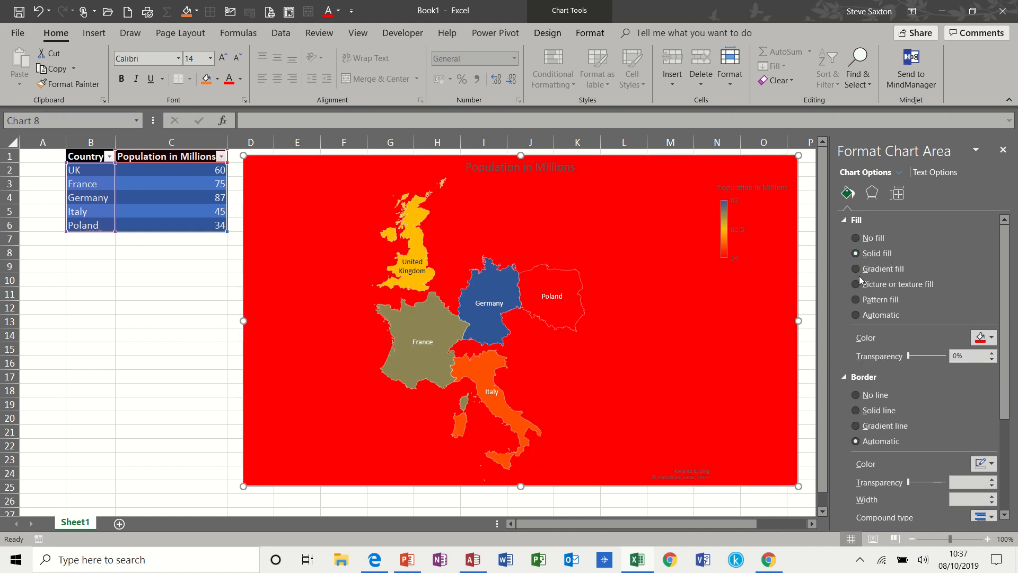
left_click(859, 270)
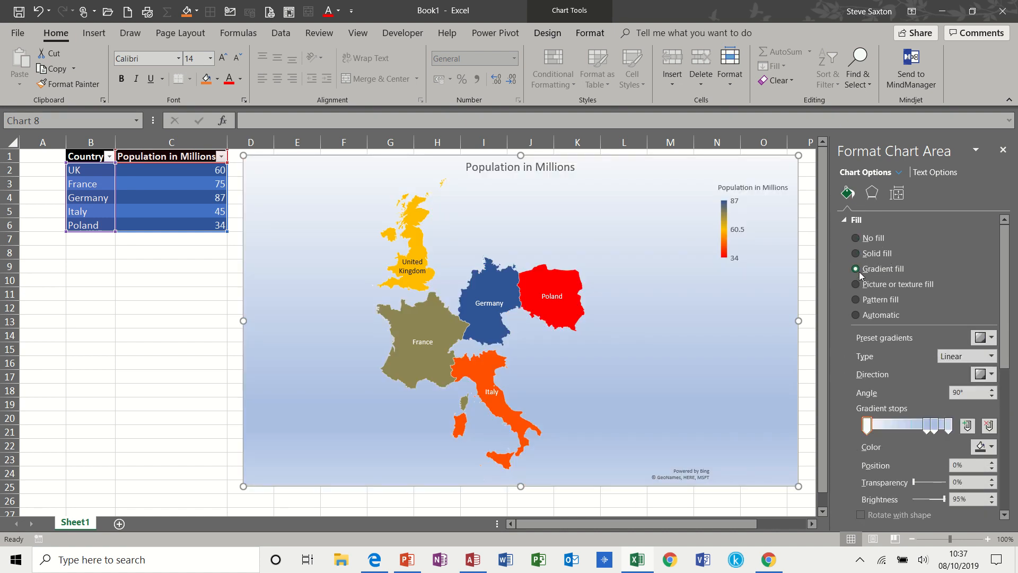
left_click(856, 284)
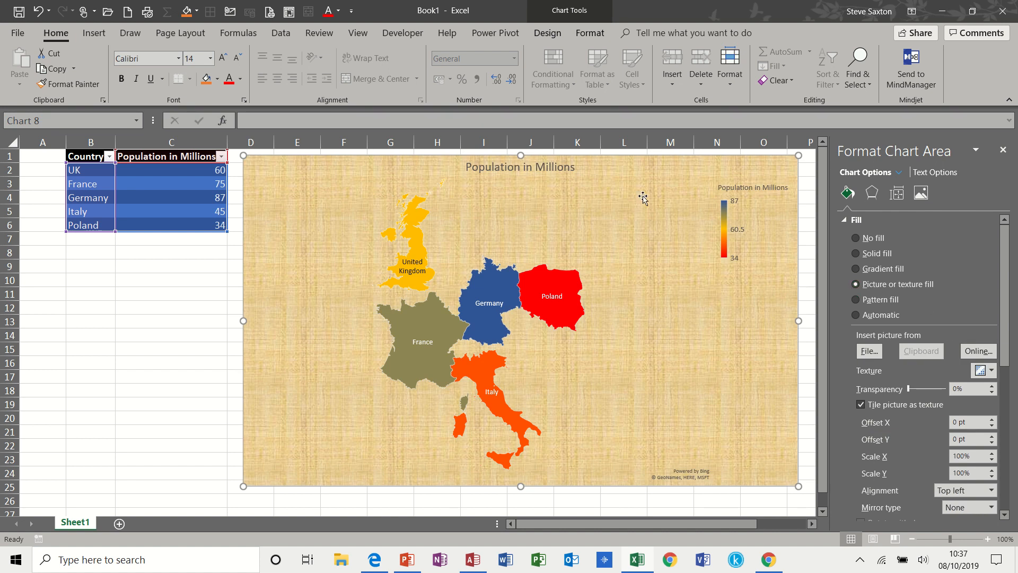
Apply a red outer shadow preset with a 270° angle and 3 pt distance to the plot area
left_click(569, 271)
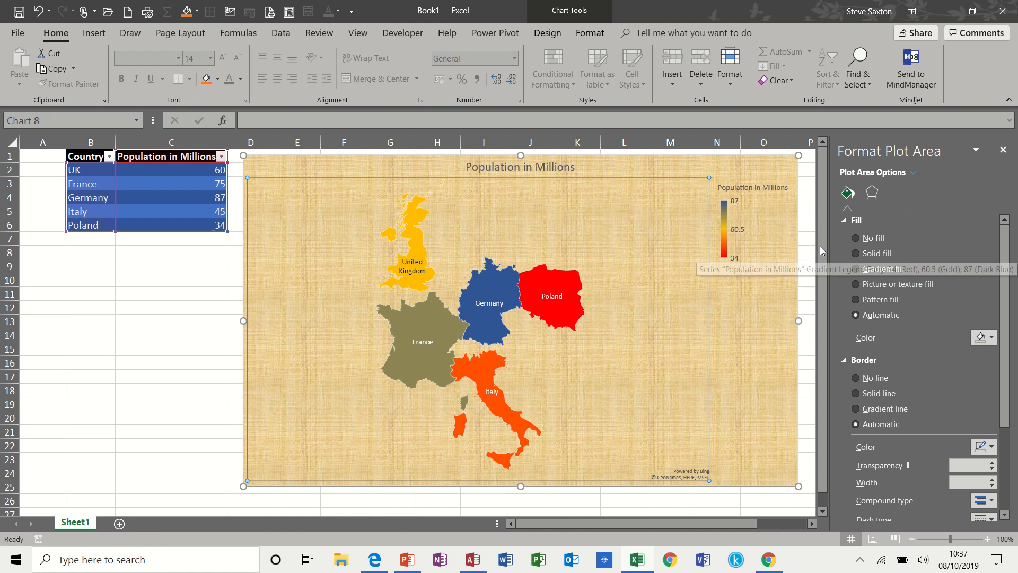
left_click(872, 193)
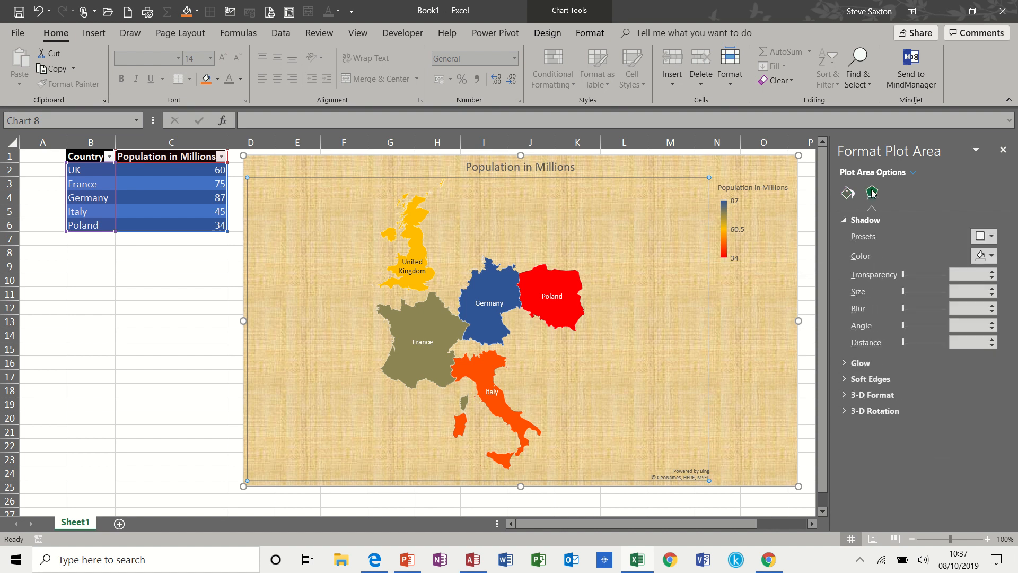
left_click(992, 238)
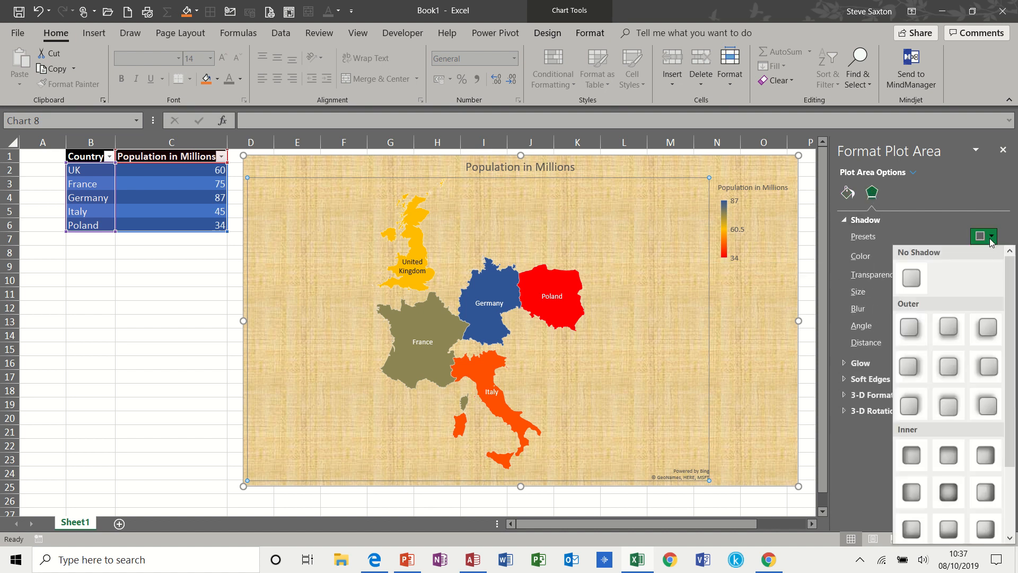
left_click(953, 409)
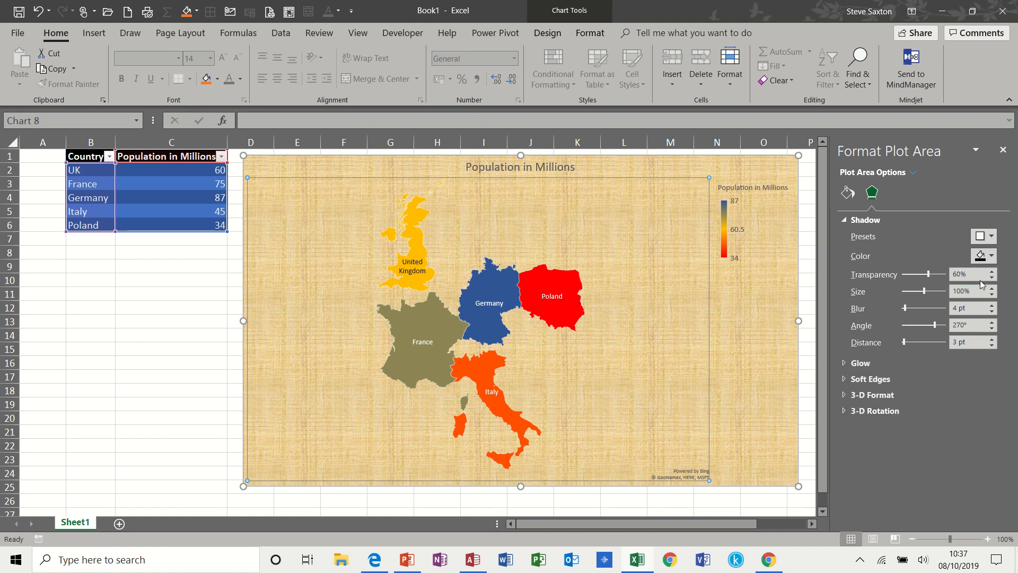
left_click(993, 259)
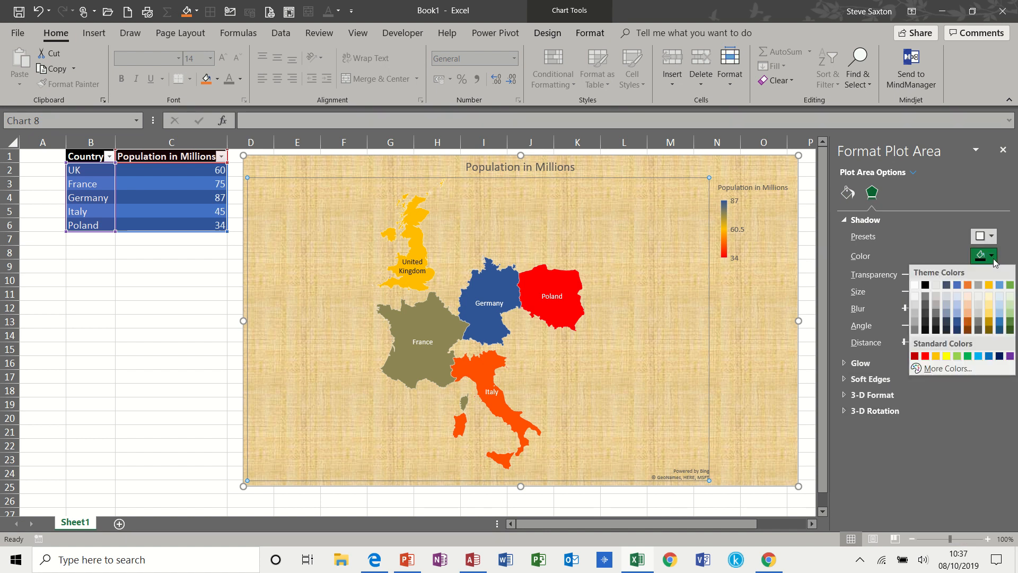
left_click(925, 355)
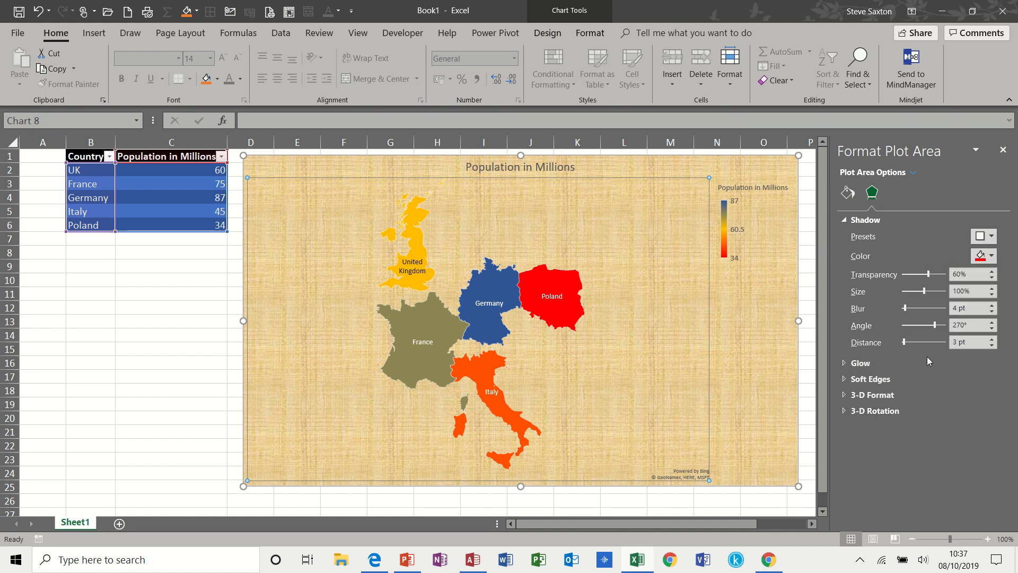
Apply an outer shadow preset with a 270° angle and 3 pt distance to the whole map data series
left_click(539, 274)
left_click(545, 272)
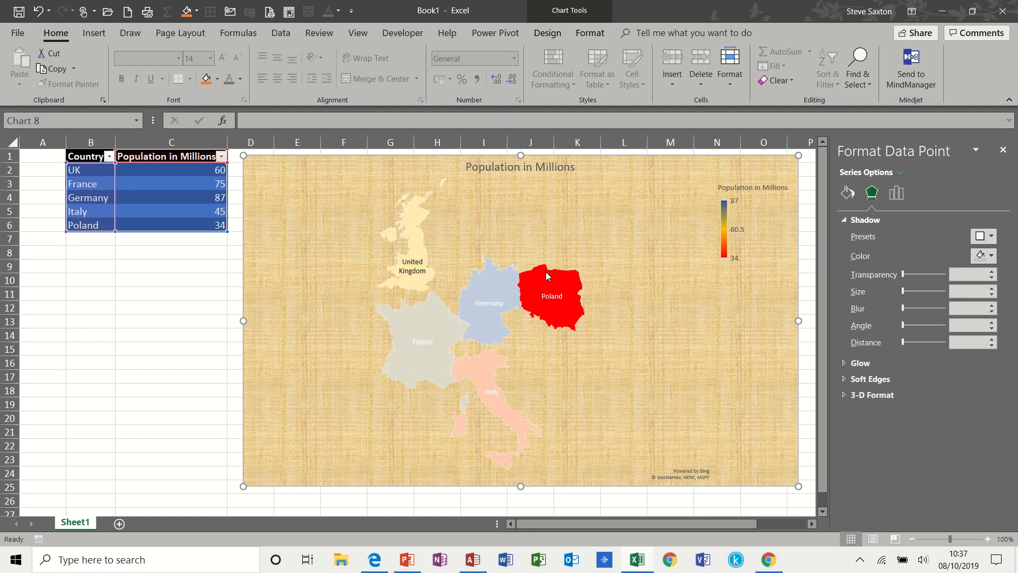
left_click(506, 283)
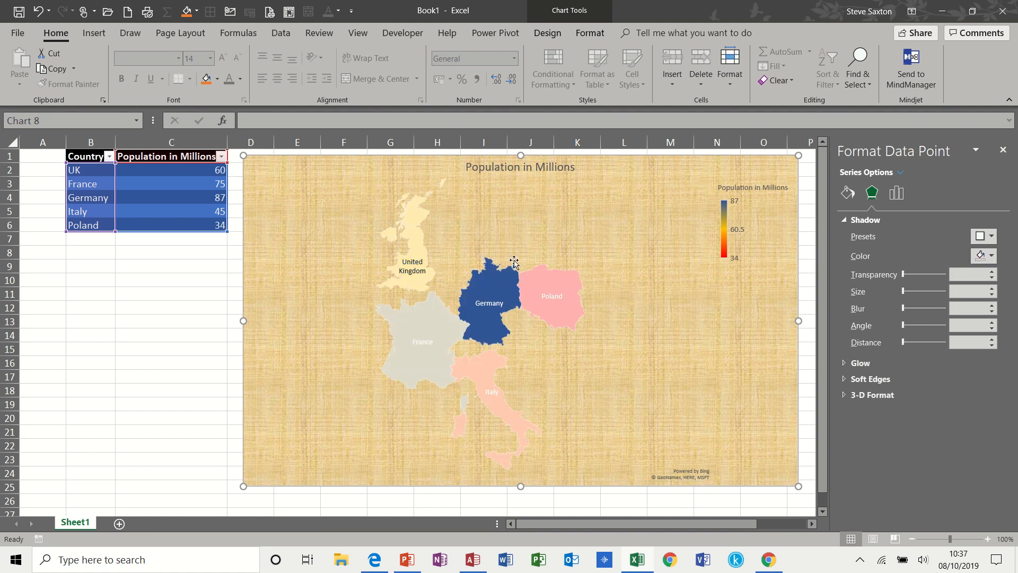
left_click(529, 258)
left_click(541, 275)
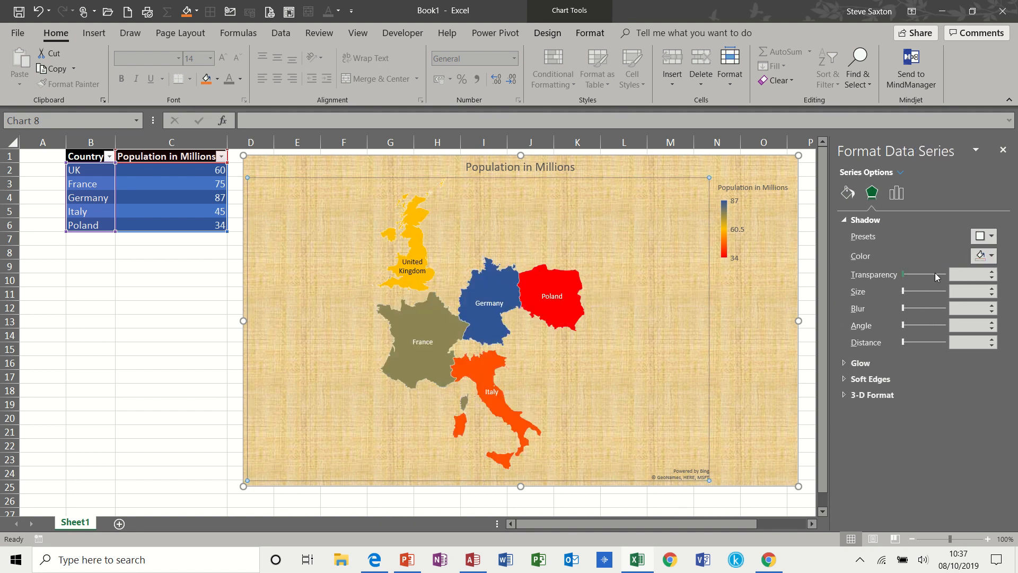
left_click(996, 241)
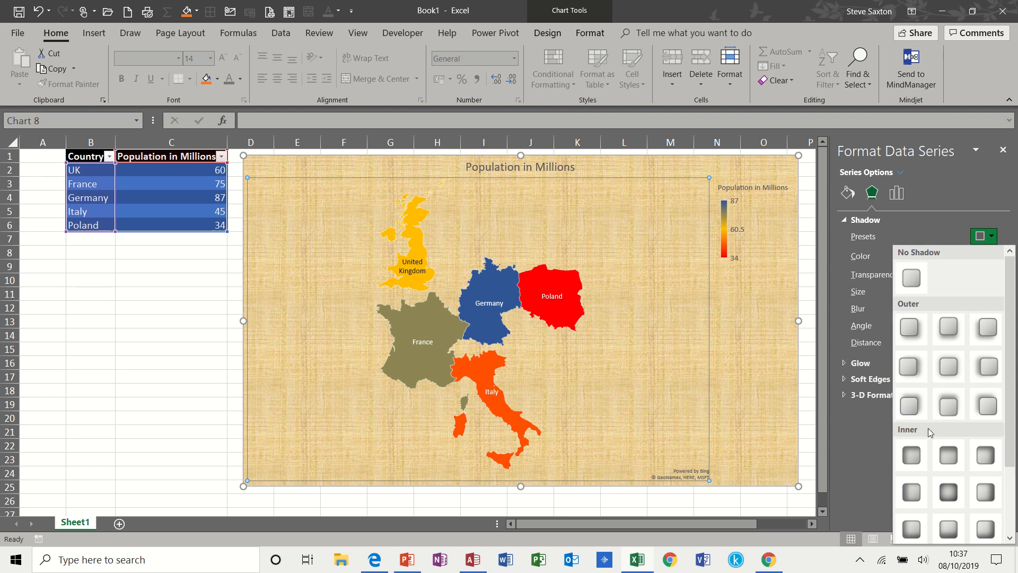
left_click(948, 406)
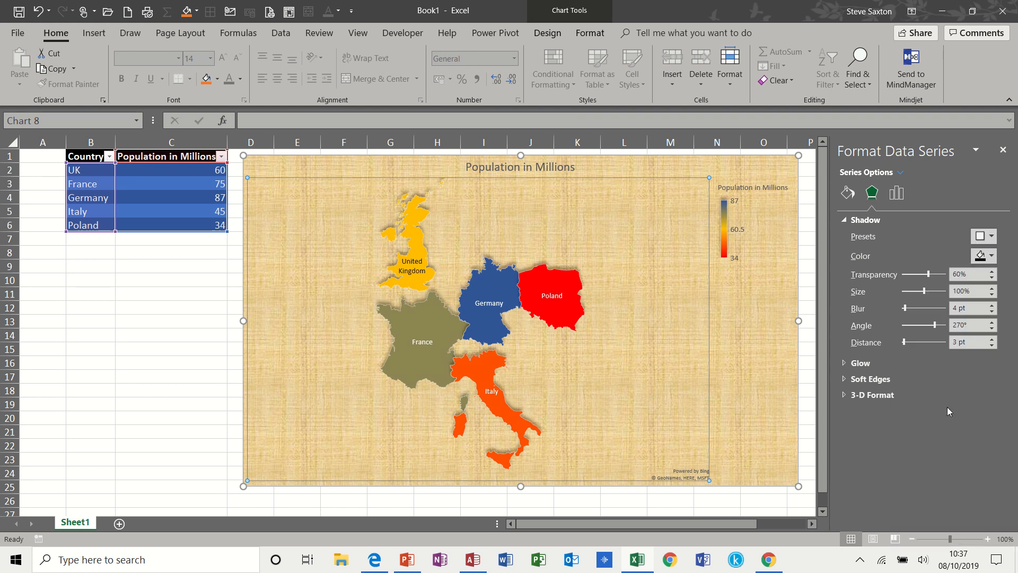
Make the data series shadow red, with 18% transparency and 105% size
left_click(996, 260)
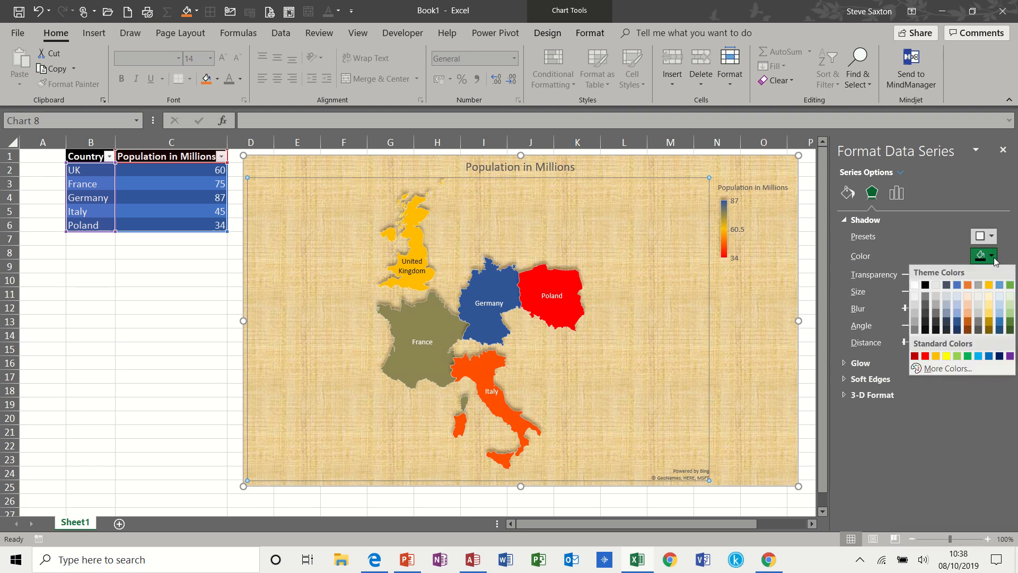
left_click(926, 358)
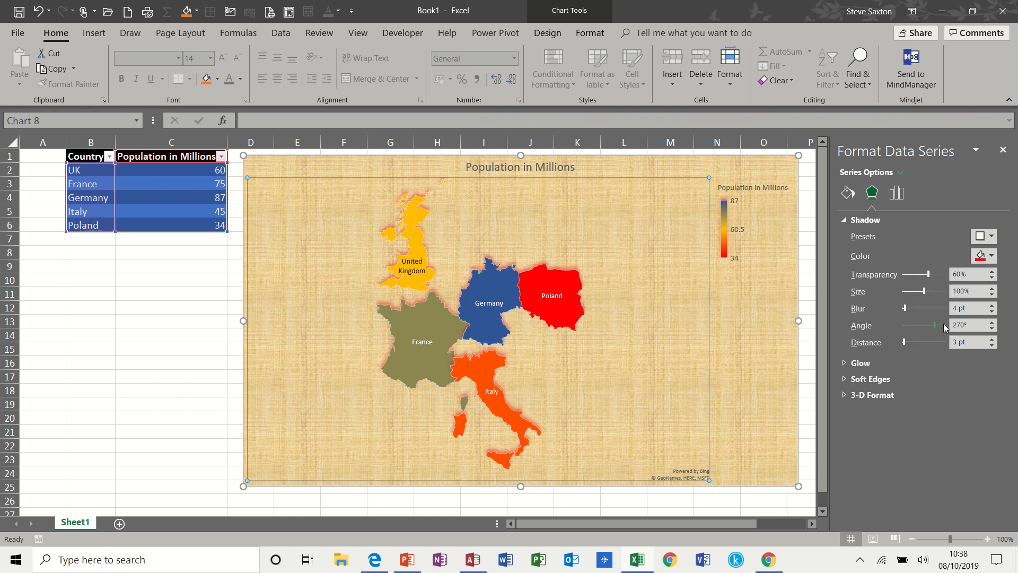
mouse_move(932, 277)
left_mouse_down()
mouse_move(908, 277)
mouse_move(927, 293)
left_mouse_up()
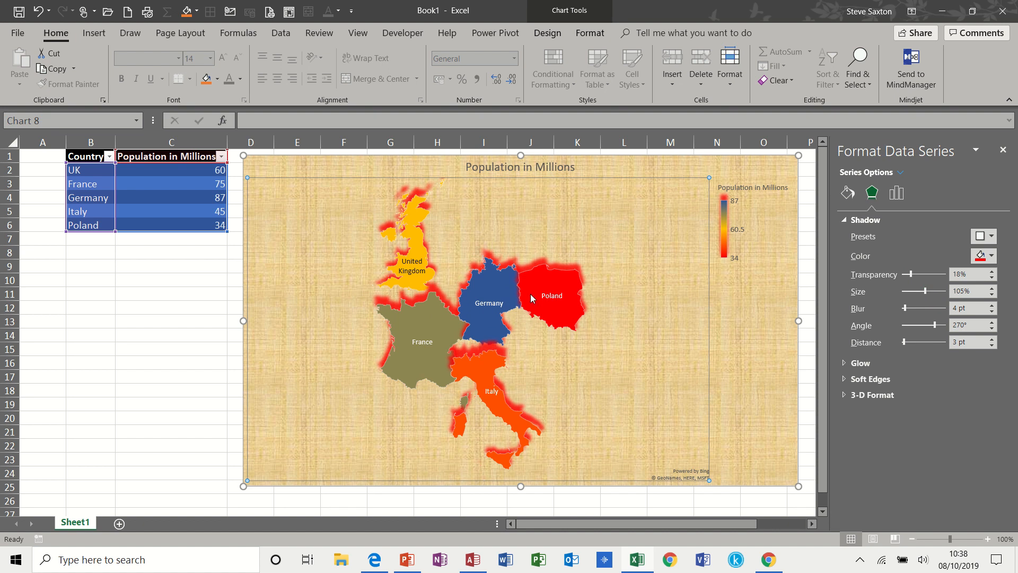
Remove the shadow from the Germany data point only, using the No Shadow preset
left_click(500, 285)
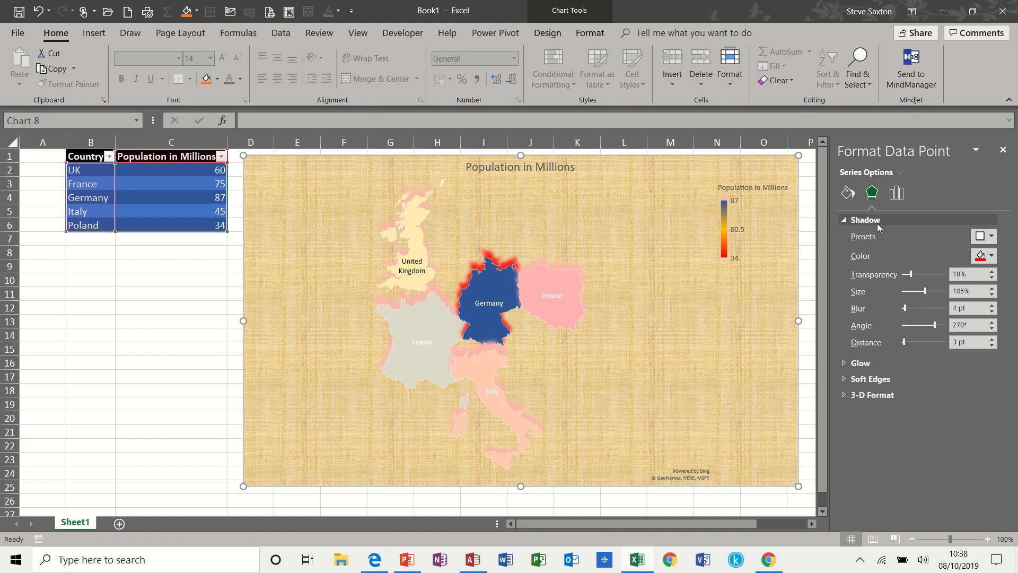
left_click(992, 237)
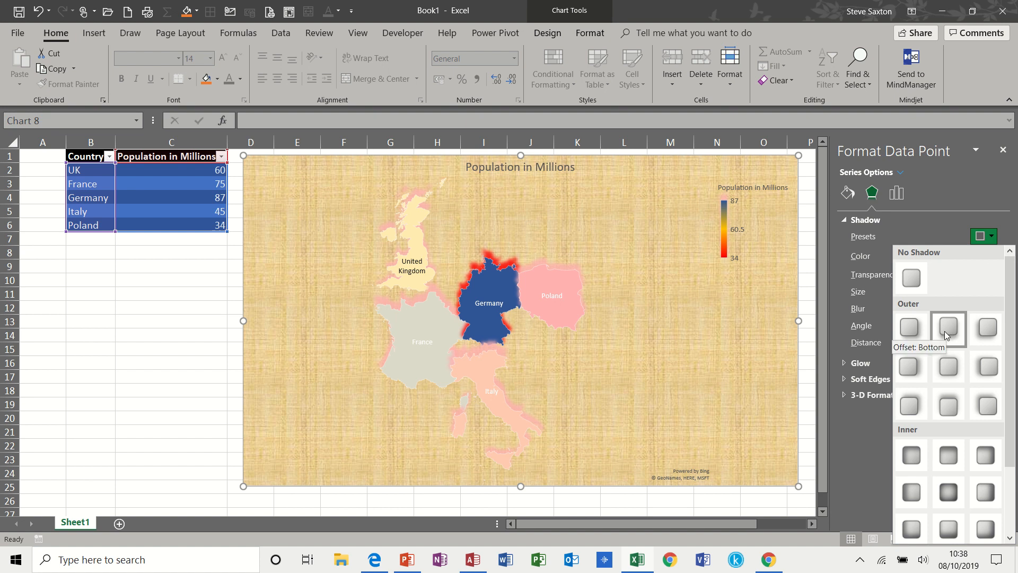
left_click(912, 277)
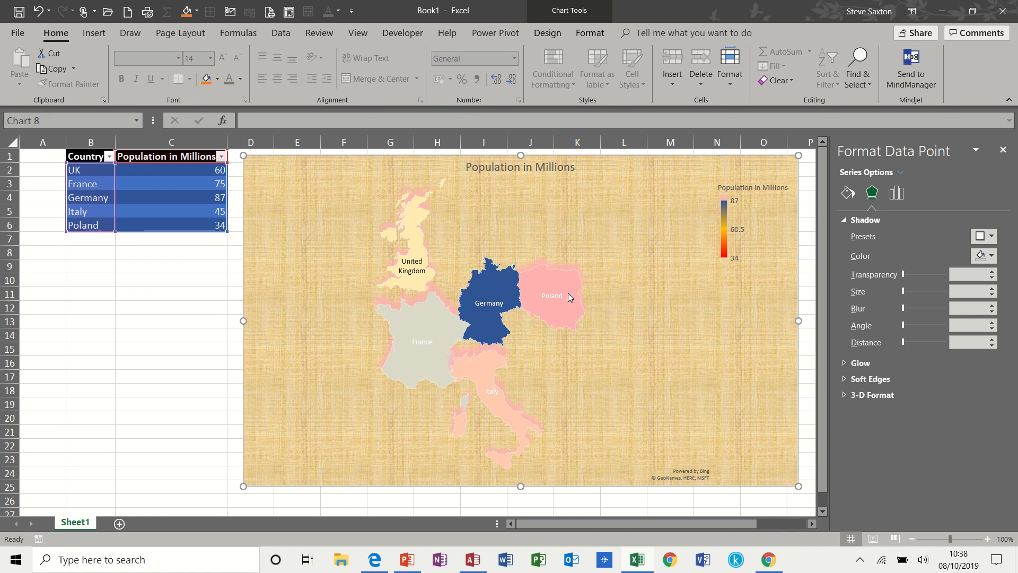
left_click(550, 234)
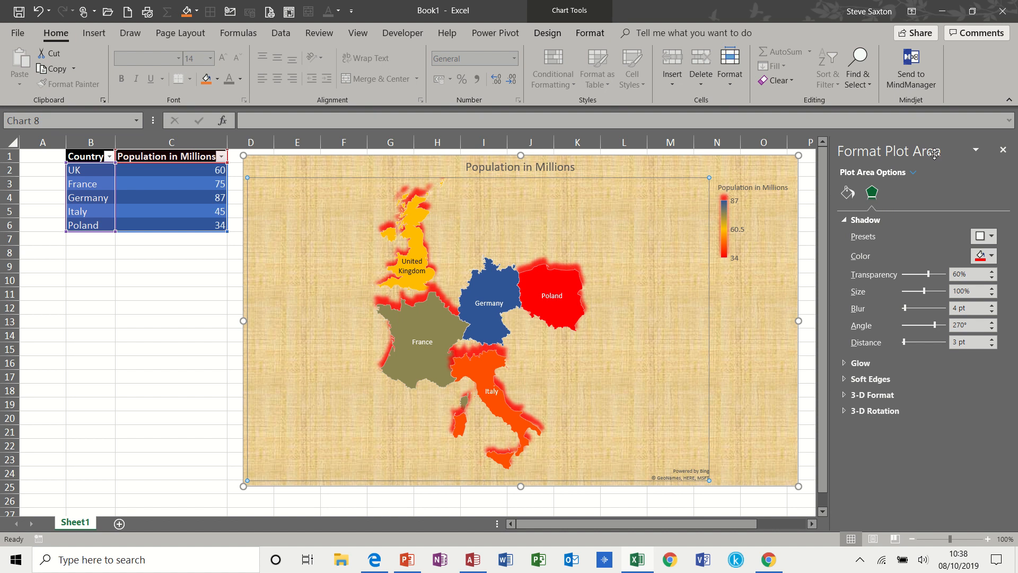
left_click(726, 215)
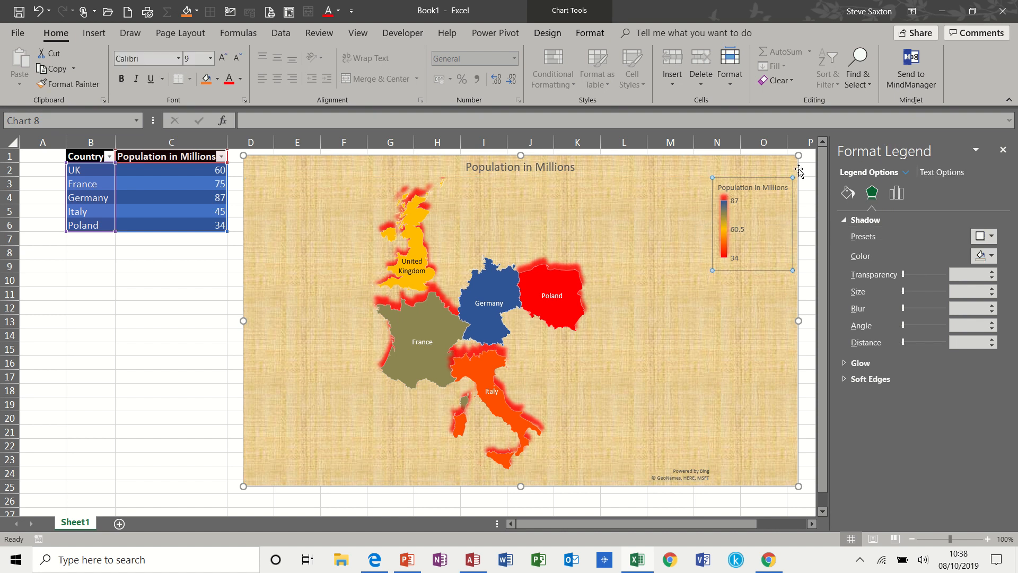
left_click(724, 168)
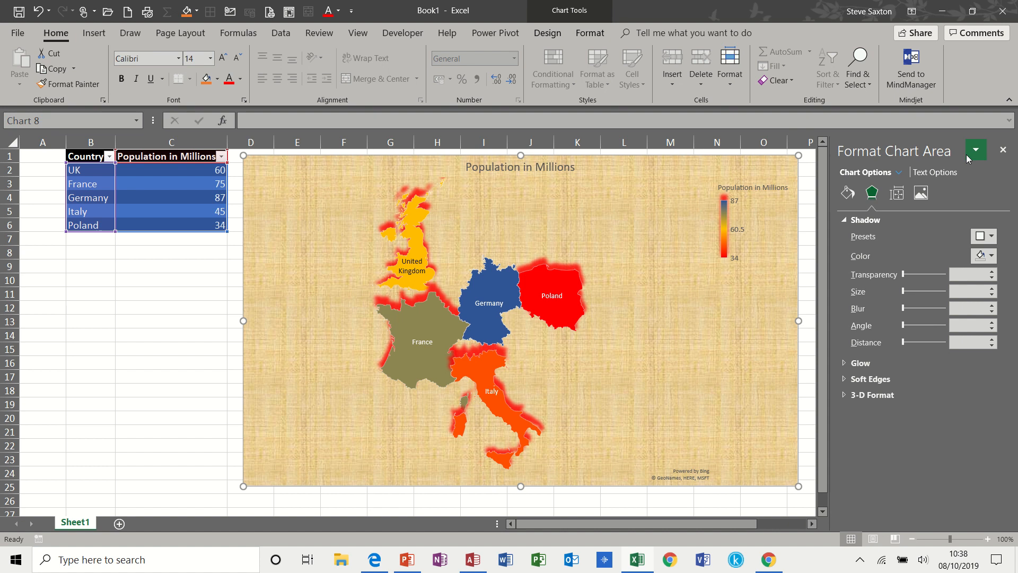
Select only the Germany data point and give it a green theme-colour shadow
left_click(501, 291)
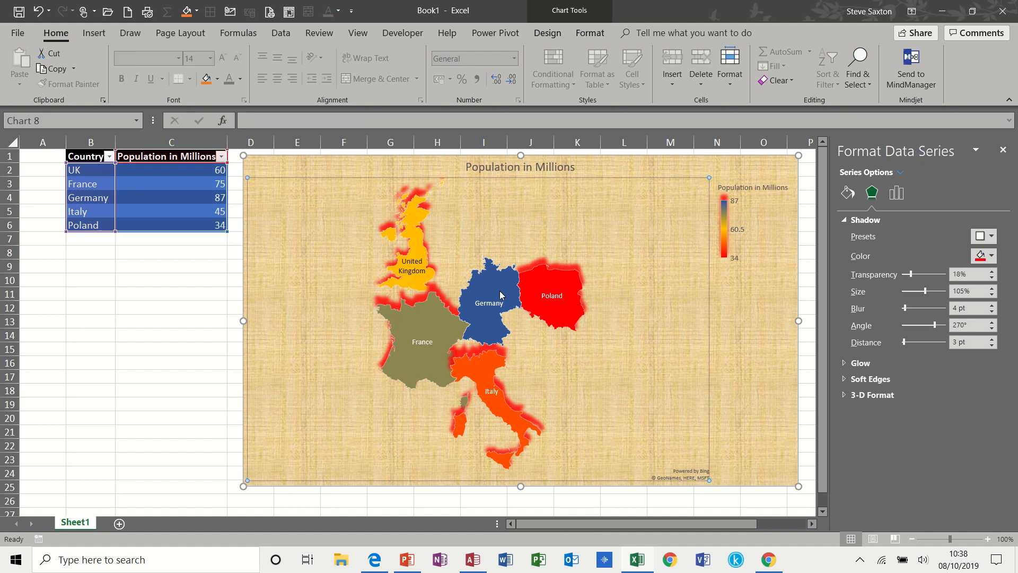
left_click(494, 285)
mouse_move(493, 284)
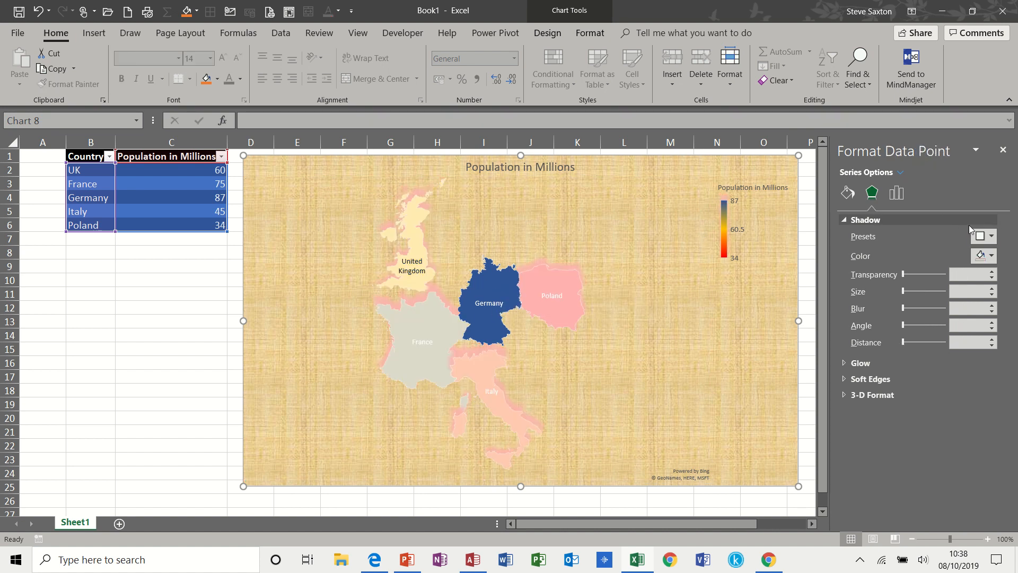
left_click(983, 256)
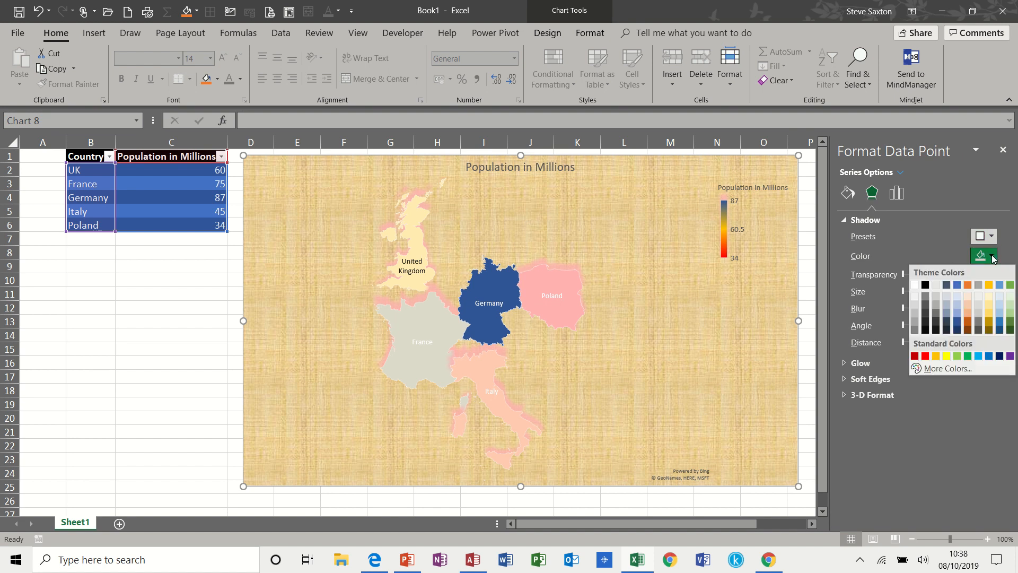
left_click(1010, 286)
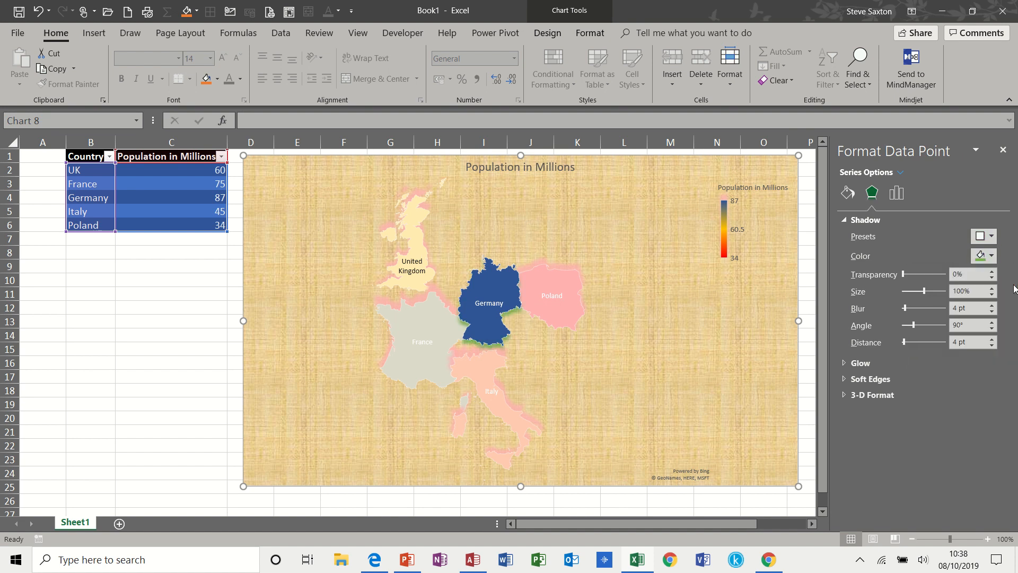
Give the Germany data point a solid fill in the dark blue-grey theme colour, and select the Italy data point
left_click(848, 194)
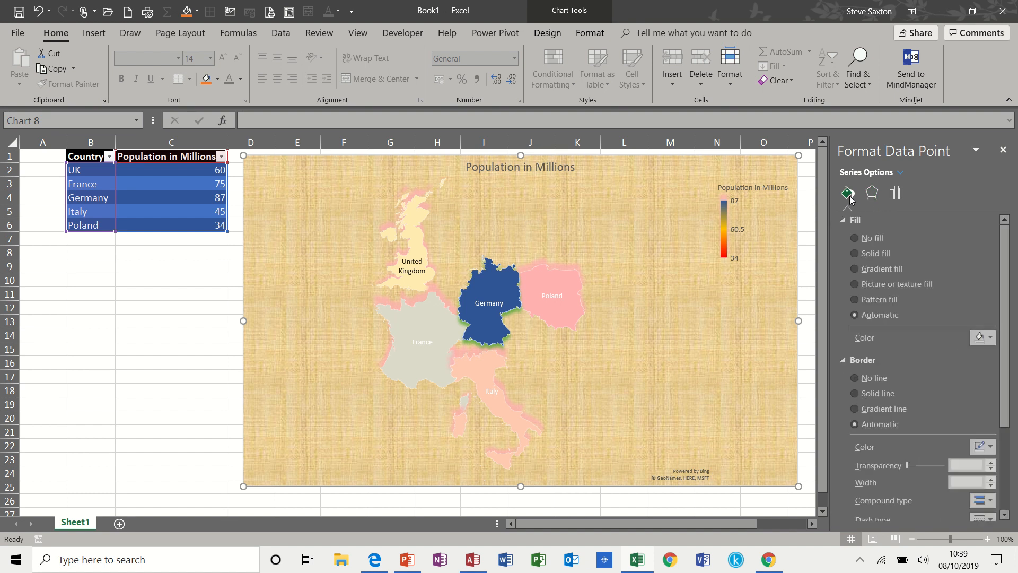
left_click(862, 253)
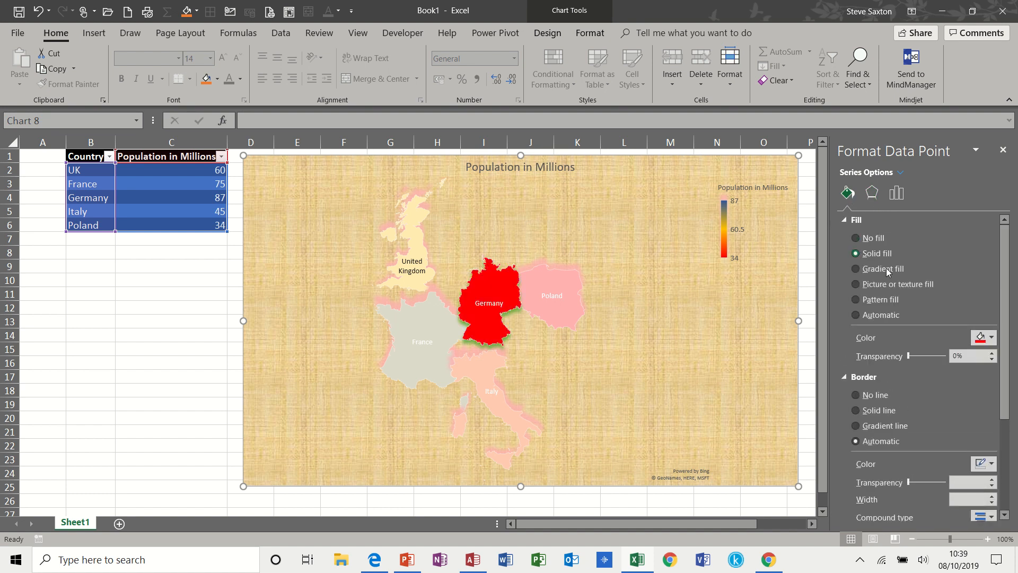
left_click(991, 339)
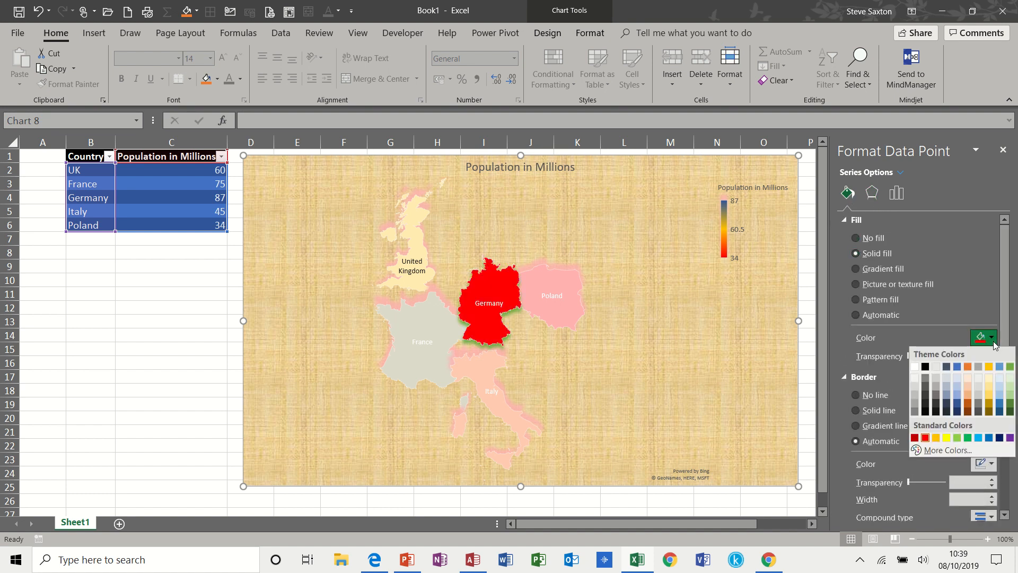
left_click(946, 367)
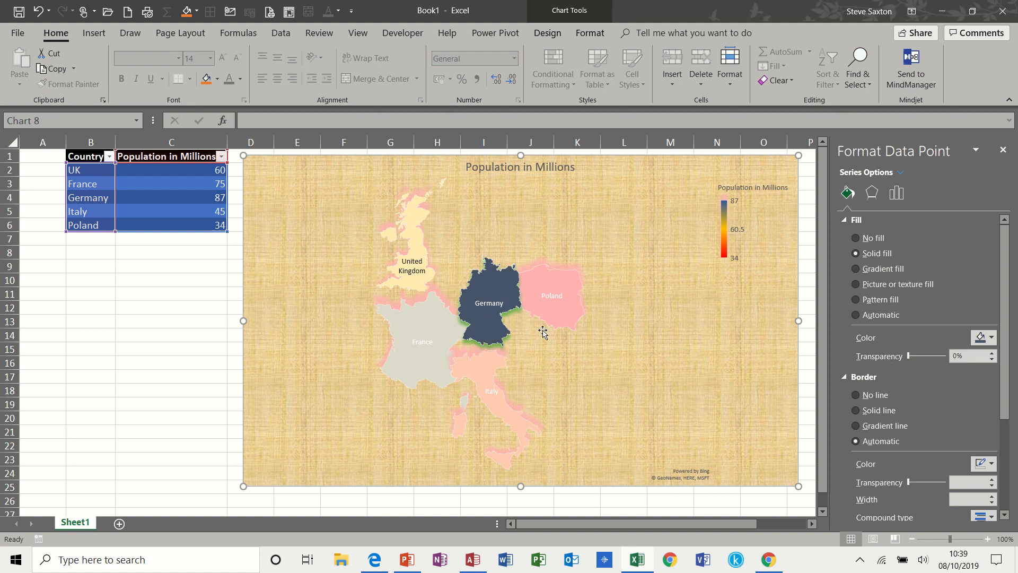
left_click(488, 377)
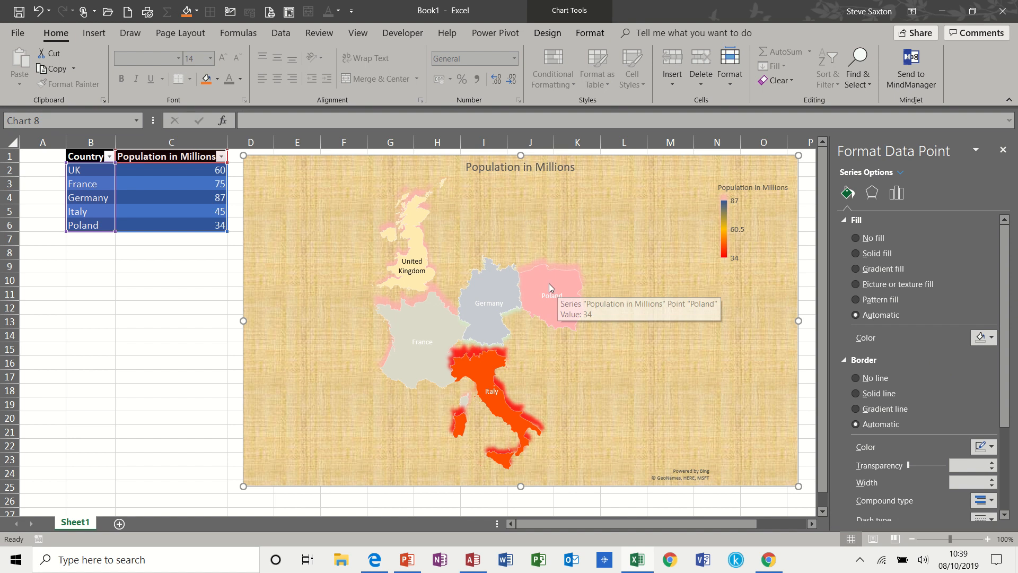